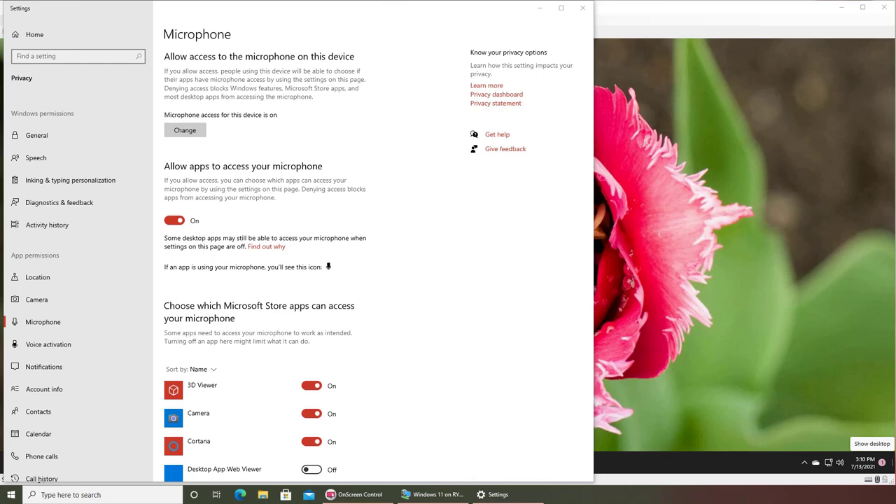
- Close the microphone privacy Settings page, then open and close File Explorer from the taskbar
click(582, 8)
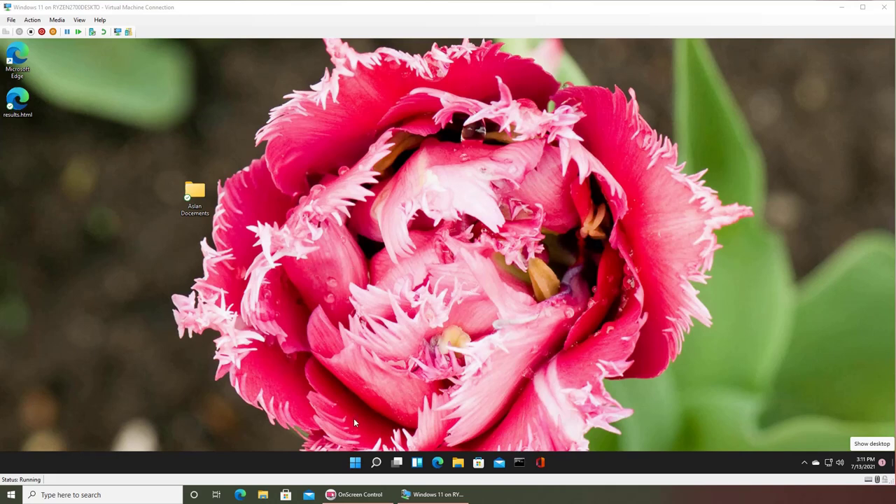
click(458, 464)
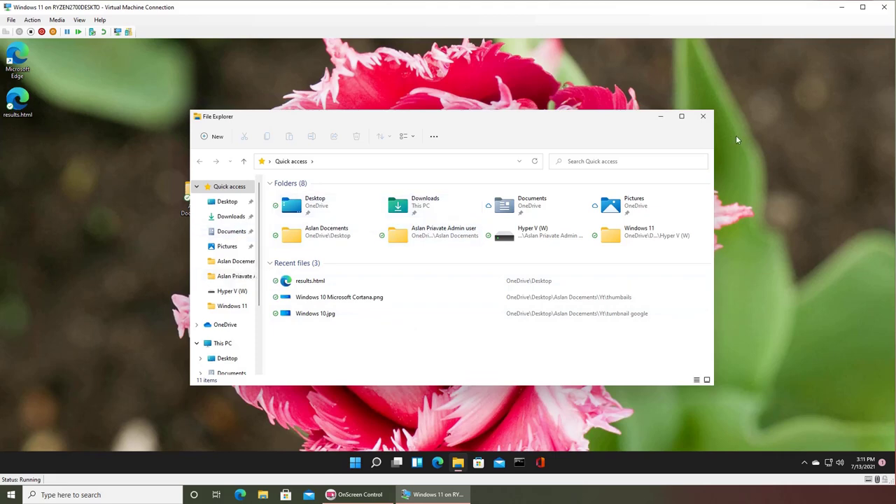
click(703, 116)
- Launch Notepad from search and type the line 'this is imran's file'
key(super+s)
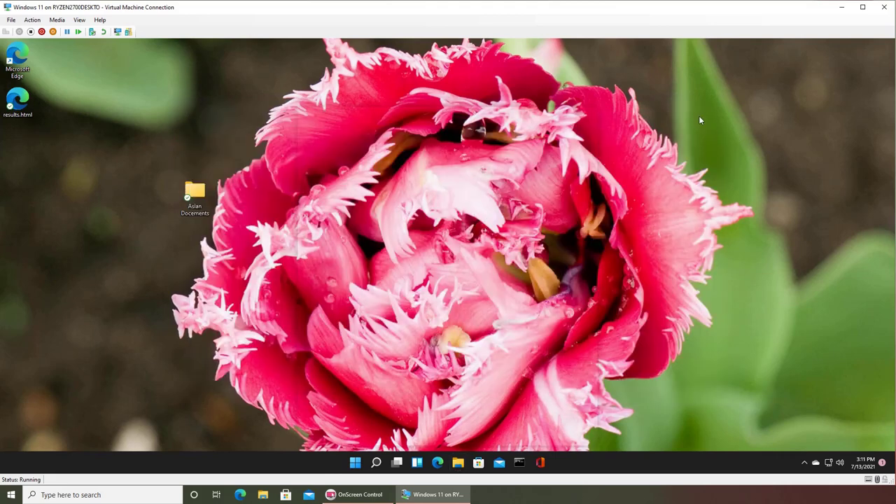
text(notepad)
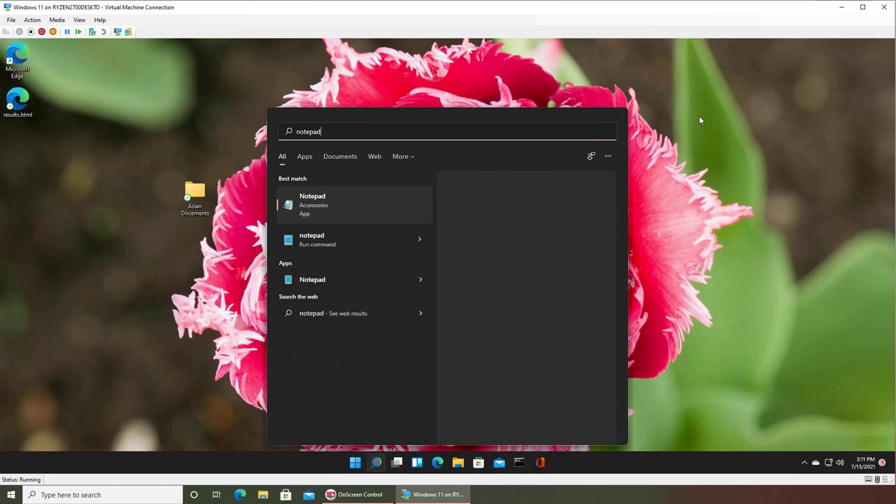
key(Return)
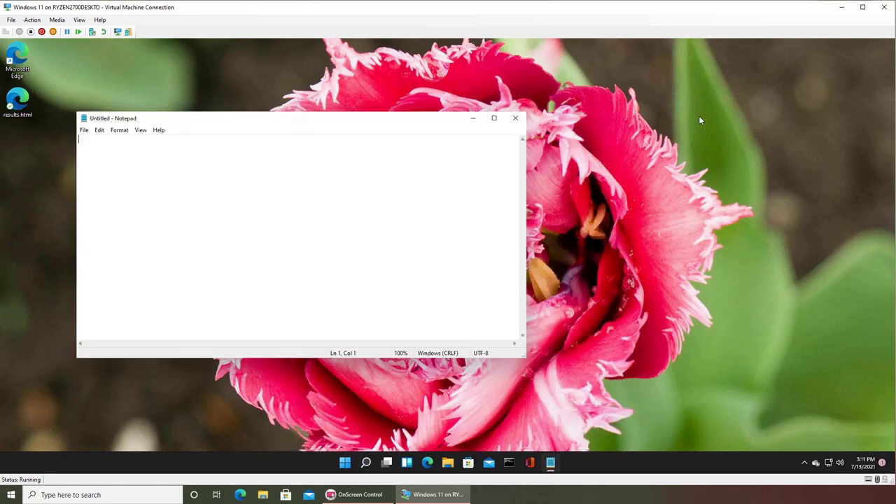
text(this is imran's file)
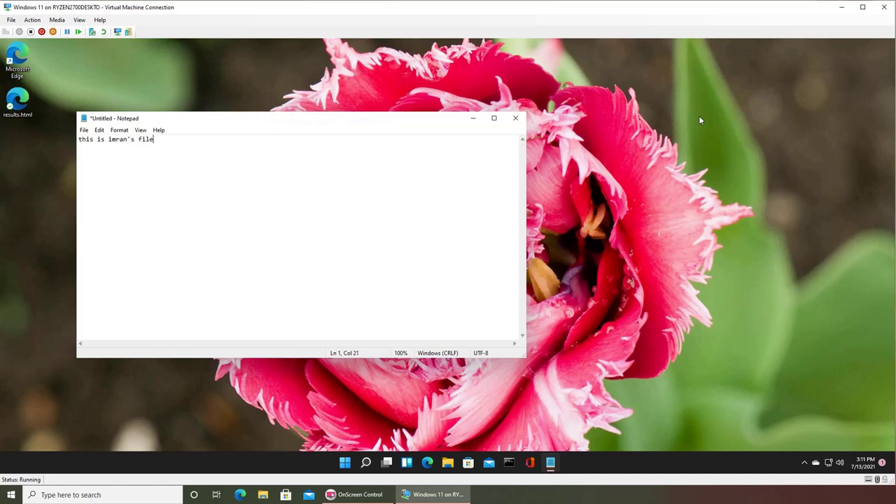
- Start Save As and browse to This PC > Local Disk (C:)
click(84, 131)
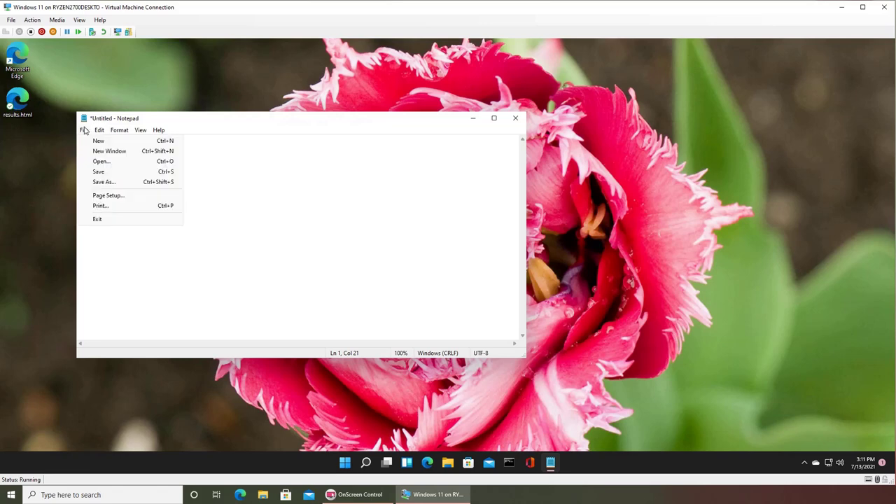
click(105, 182)
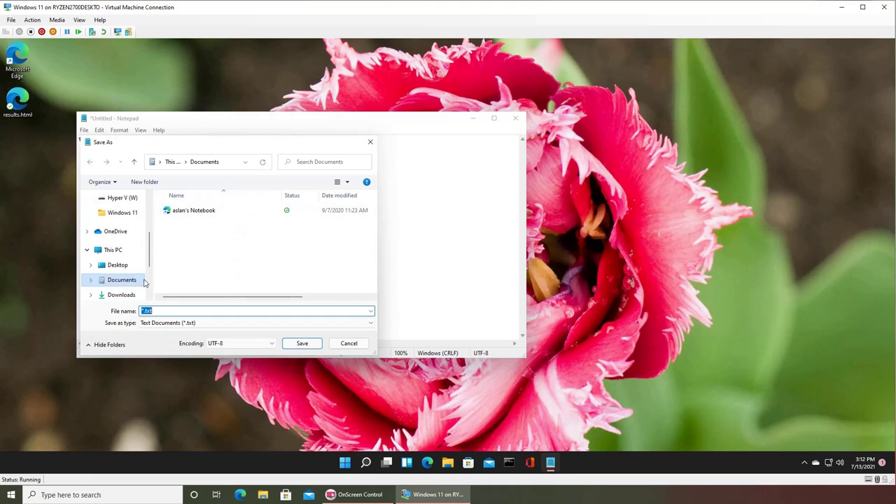
click(114, 251)
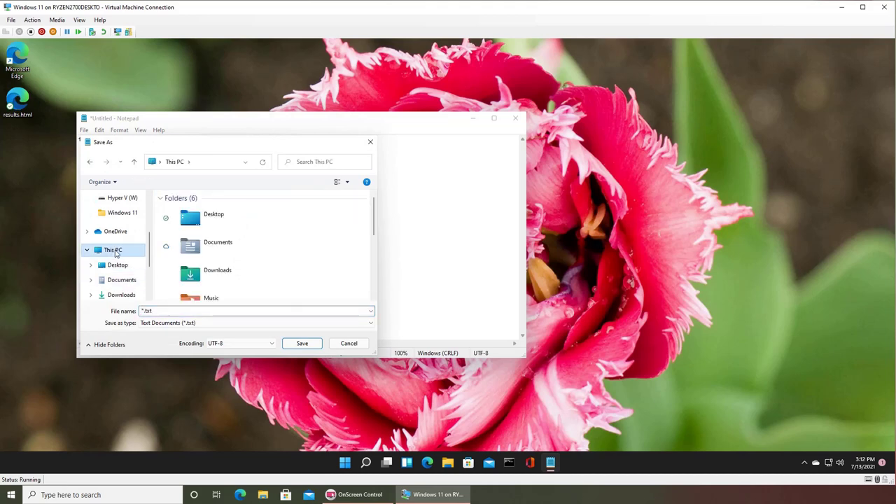
scroll(249, 274, down, 5)
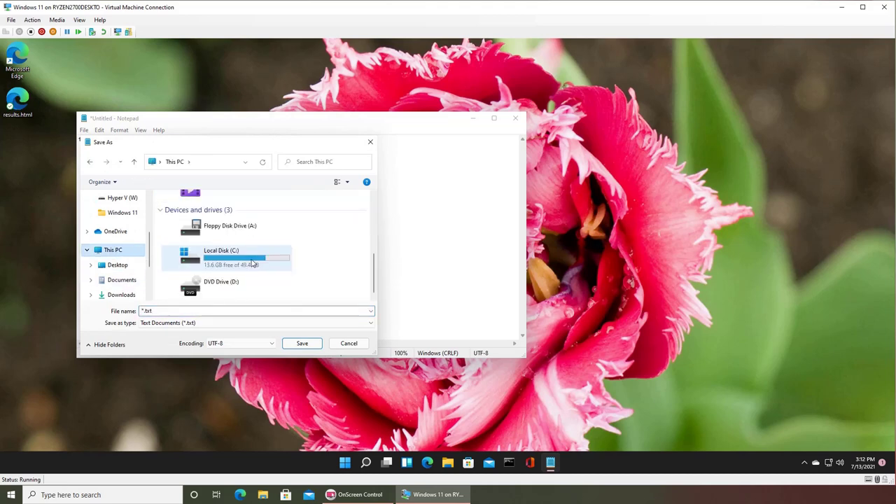
double_click(225, 254)
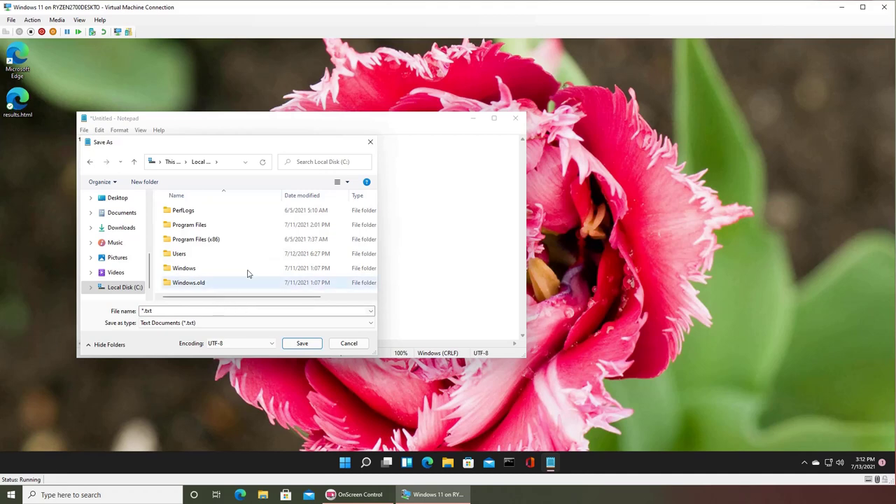
- Enlarge the save dialog and replace the *.txt file name with 'imran.'
scroll(247, 273, right, 3)
scroll(243, 269, left, 3)
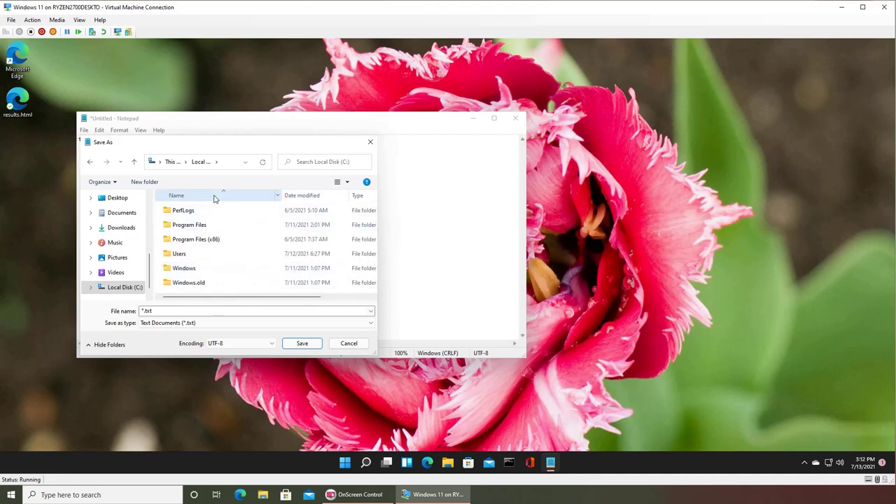
click(302, 343)
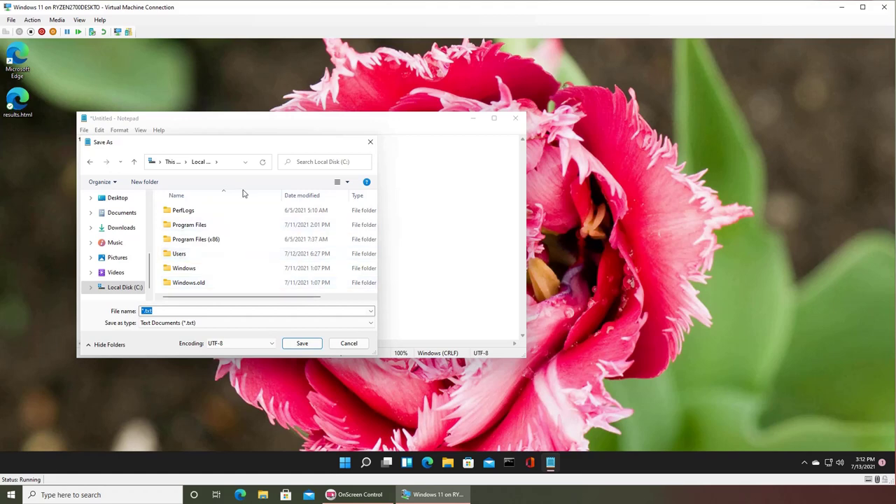
scroll(250, 235, right, 3)
scroll(250, 235, left, 3)
drag(377, 357, 656, 435)
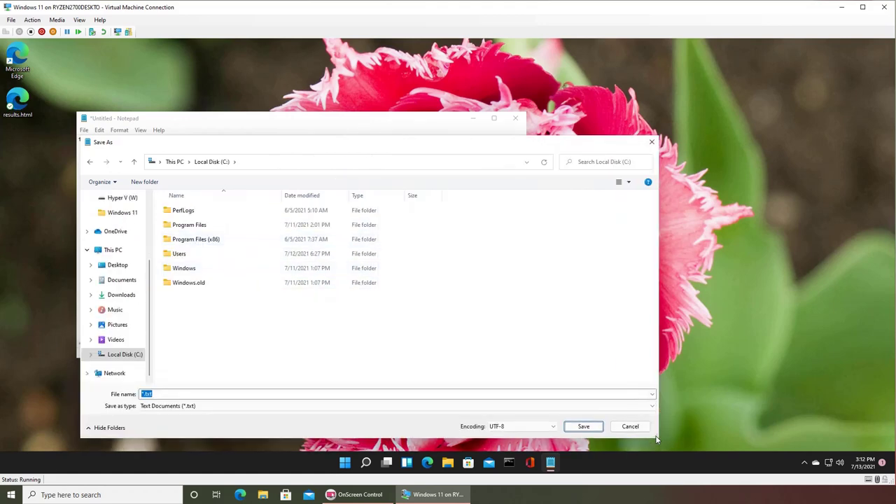
click(177, 396)
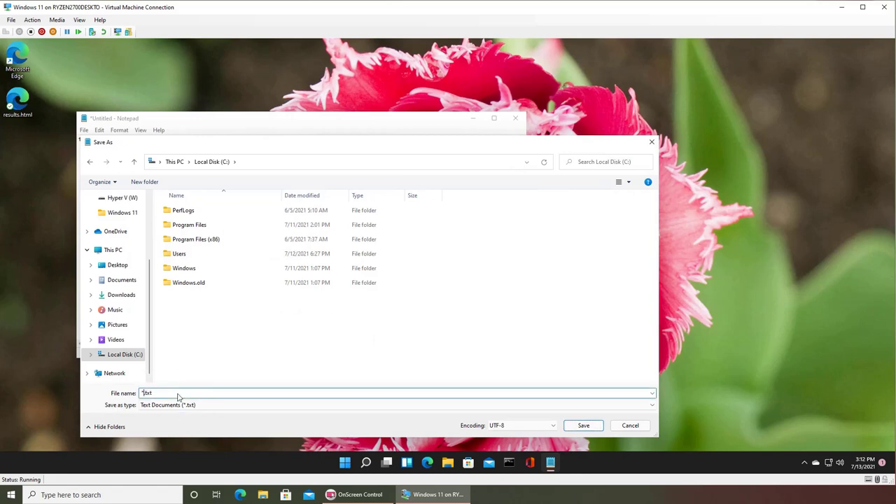
key(BackSpace)
key(BackSpace)
text(imran.)
click(594, 431)
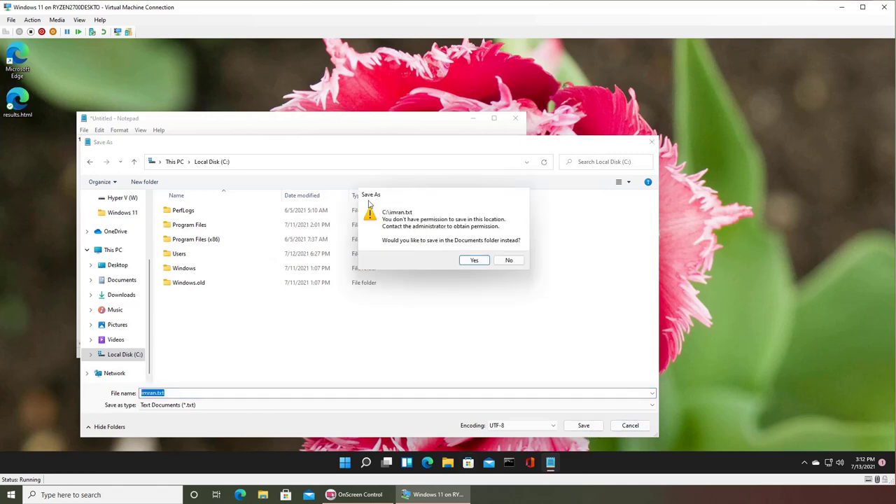
click(506, 263)
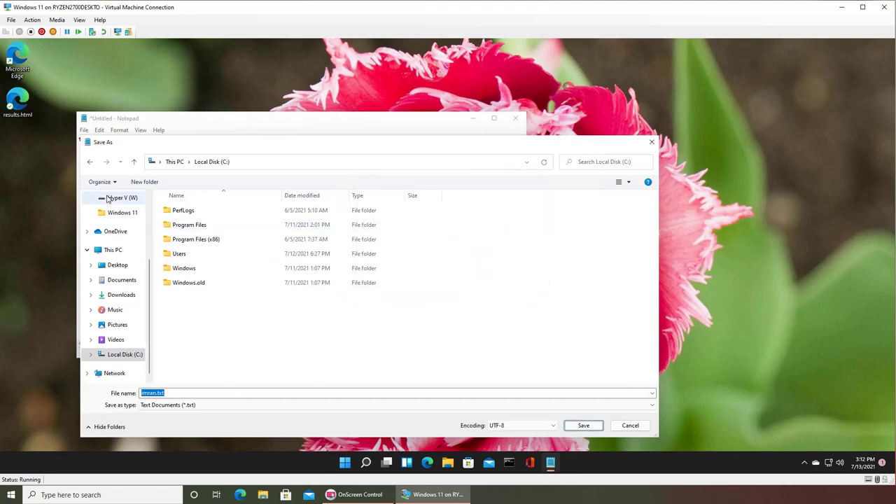
click(146, 182)
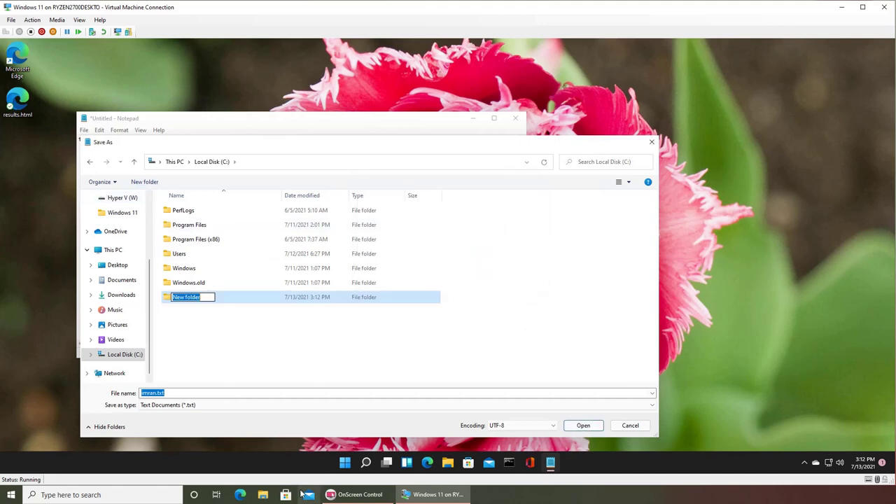
text(imran)
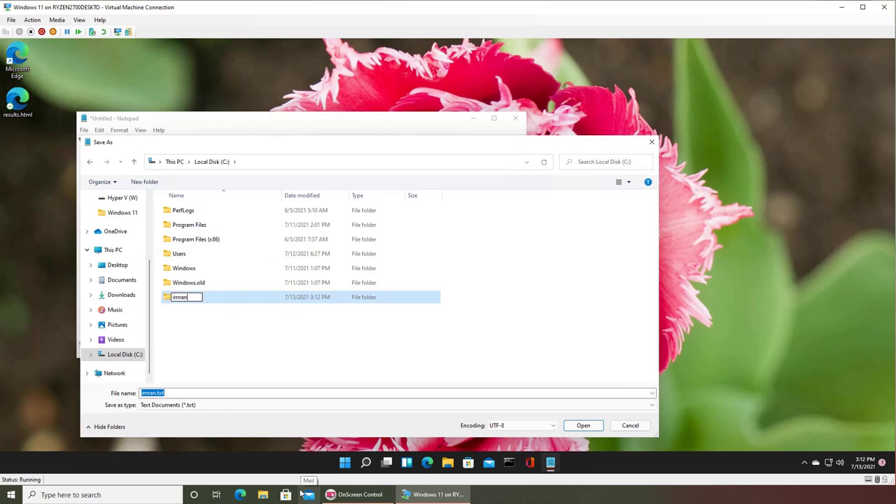
key(Return)
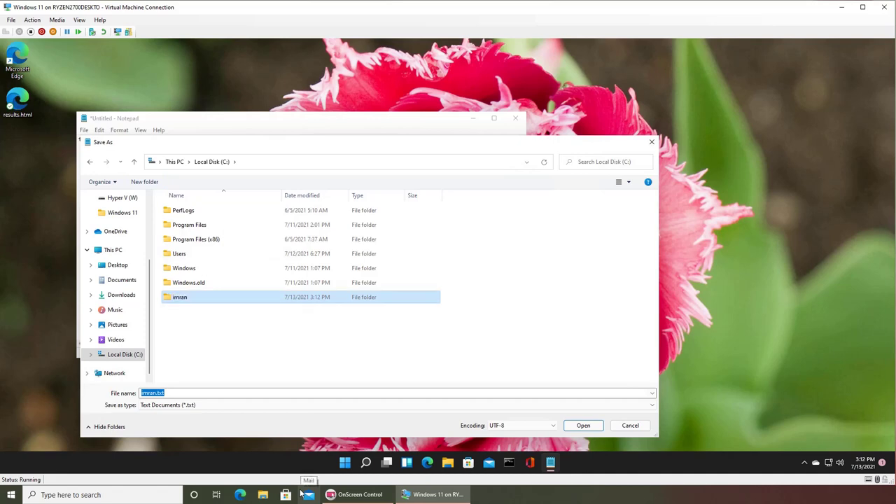
key(Return)
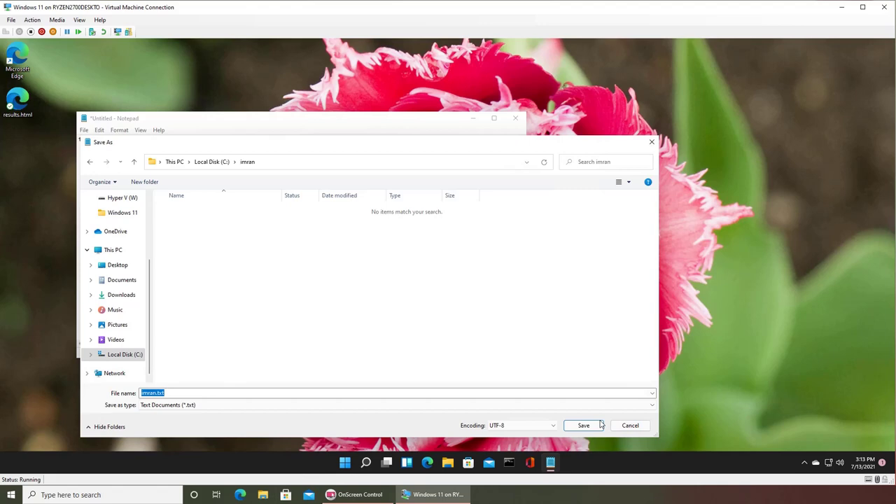
click(583, 425)
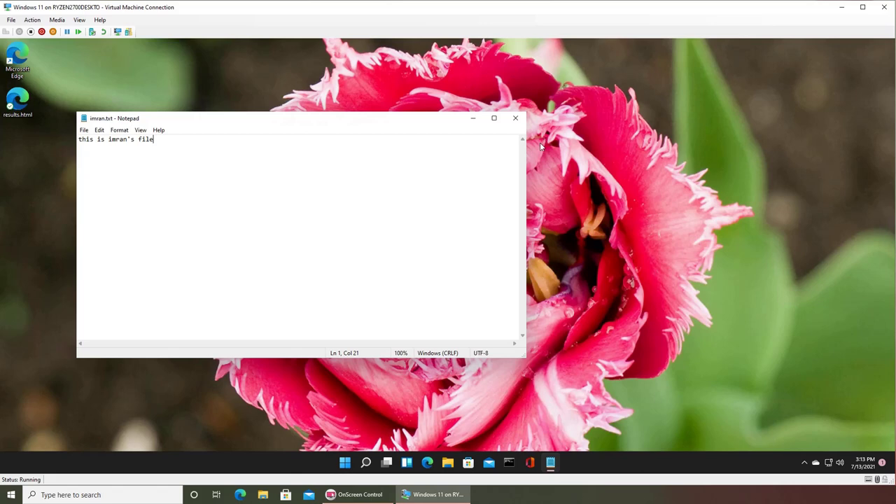
- Close Notepad and sign out of the original account from the Start menu
click(516, 119)
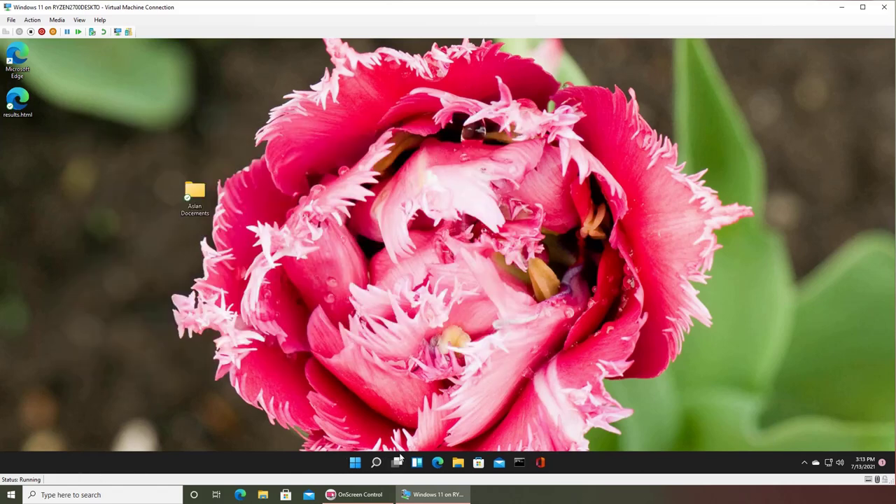
click(355, 462)
click(343, 431)
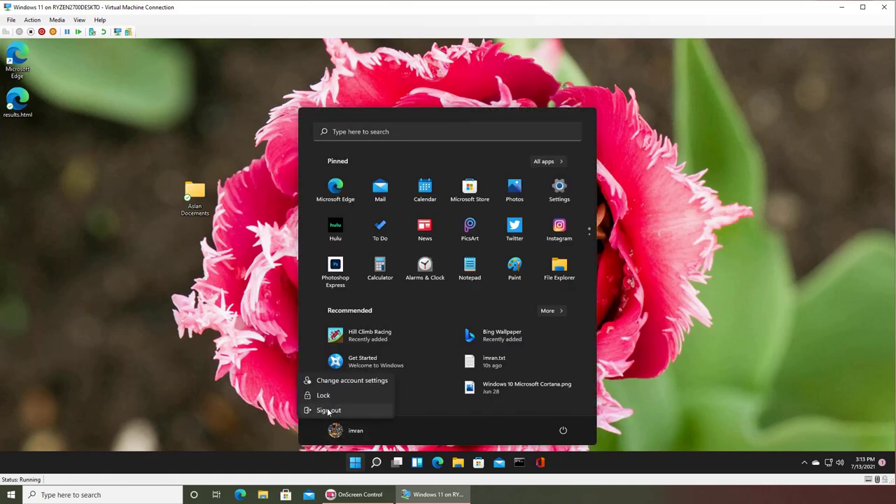
click(327, 411)
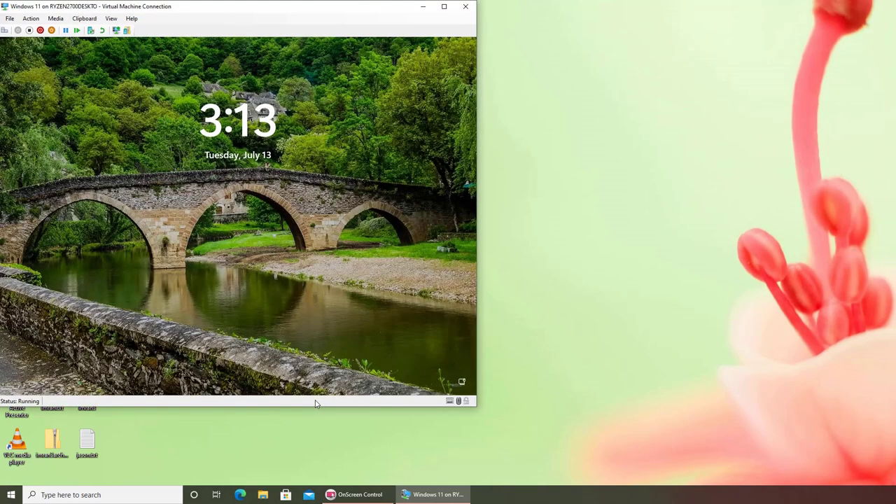
- Sign in to the second user account by entering its password
click(330, 320)
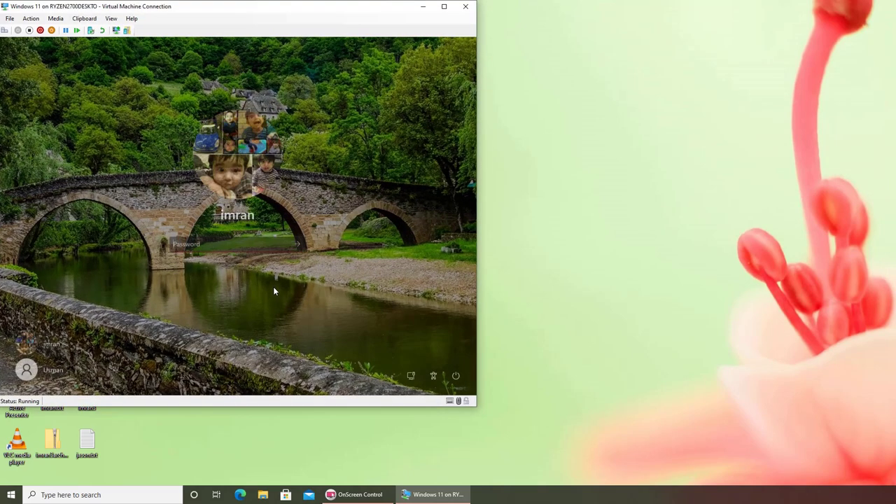
click(47, 376)
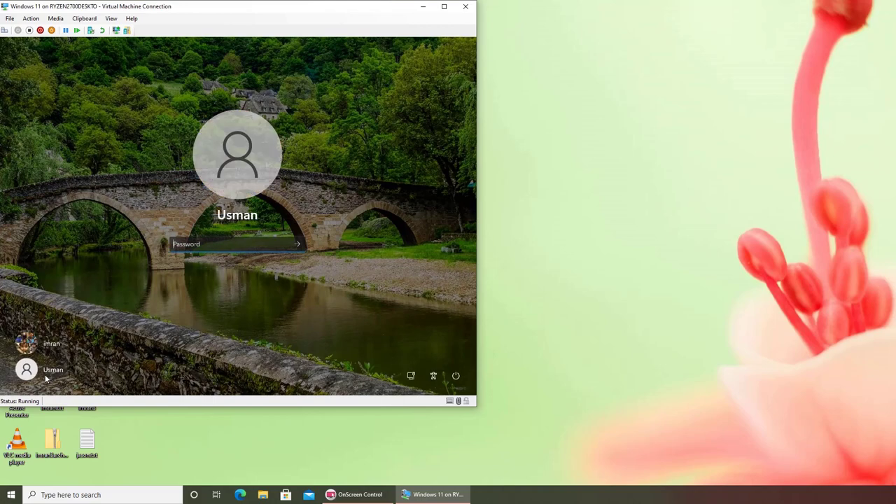
text(1)
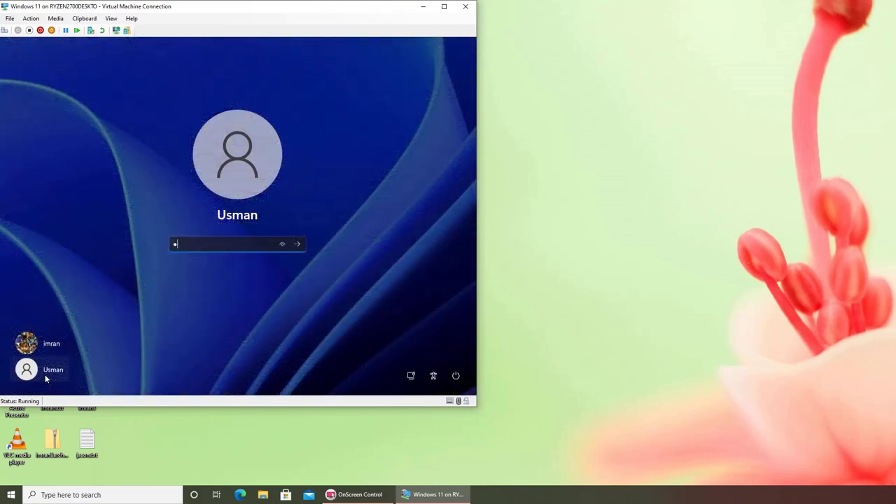
text(*********)
key(Return)
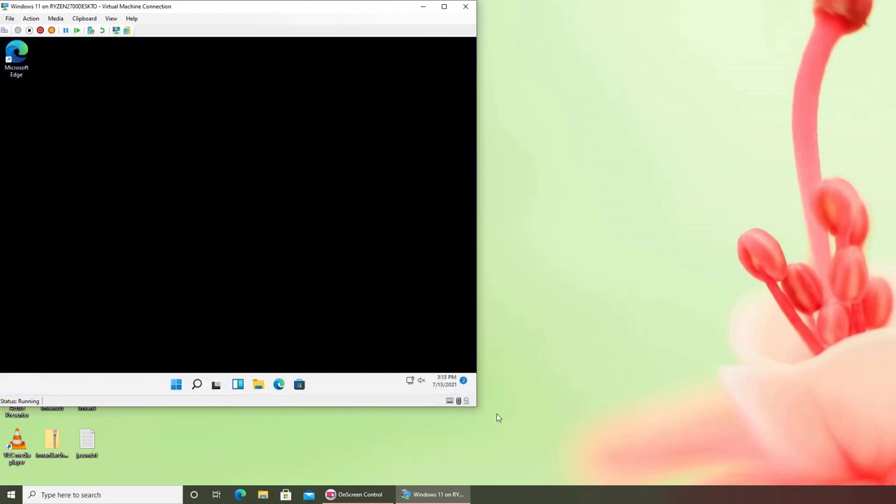
click(258, 386)
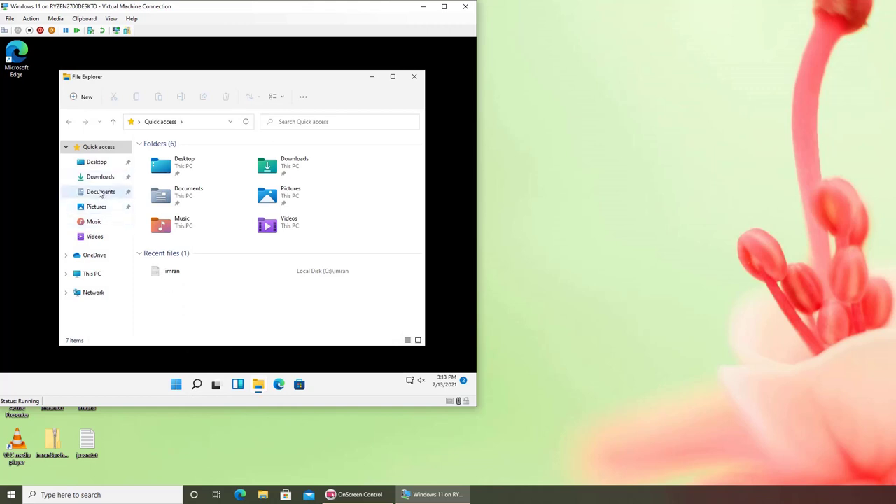
click(94, 162)
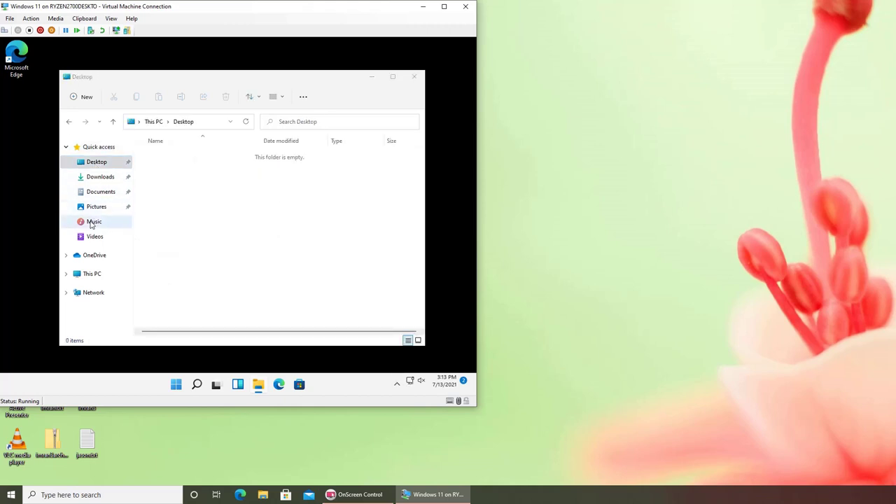
click(94, 274)
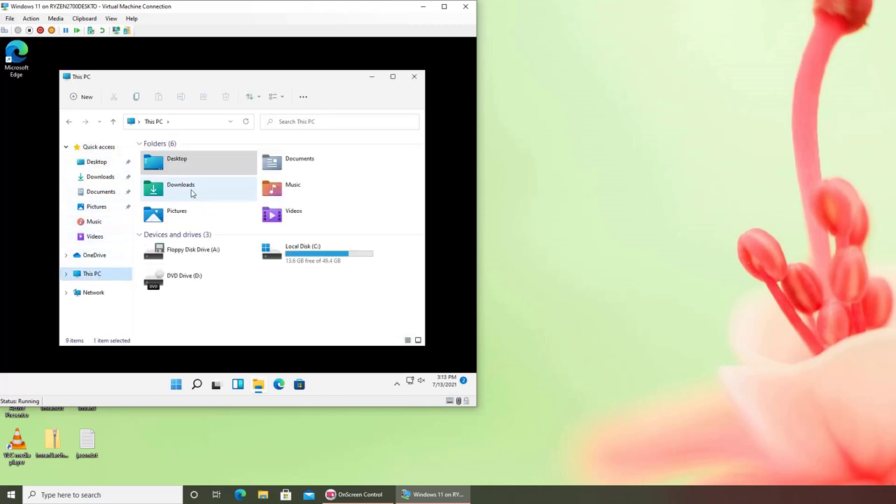
double_click(314, 257)
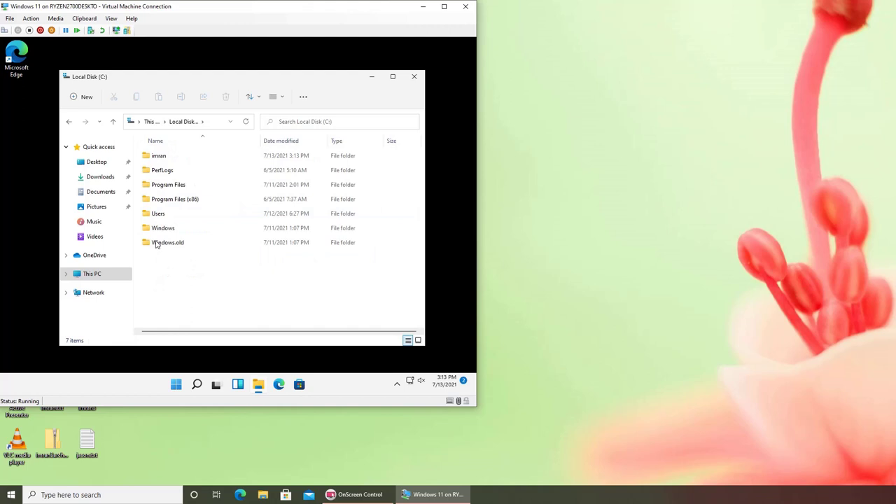
double_click(160, 156)
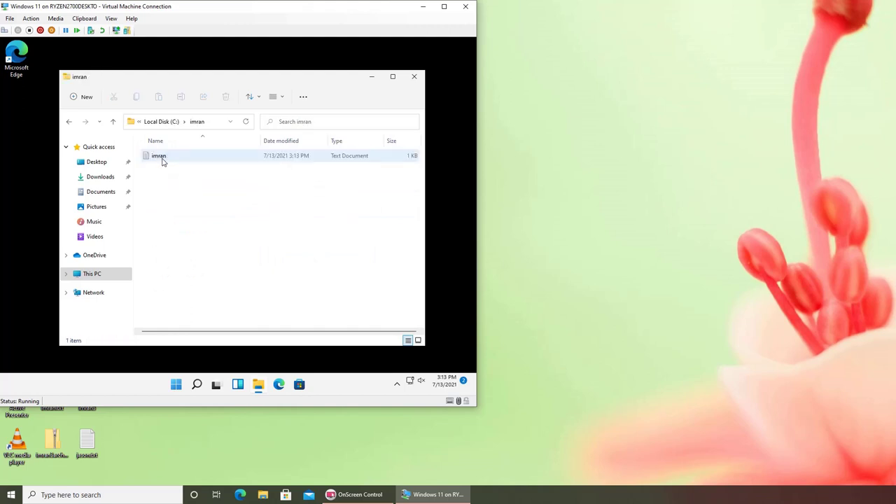
click(163, 161)
double_click(163, 161)
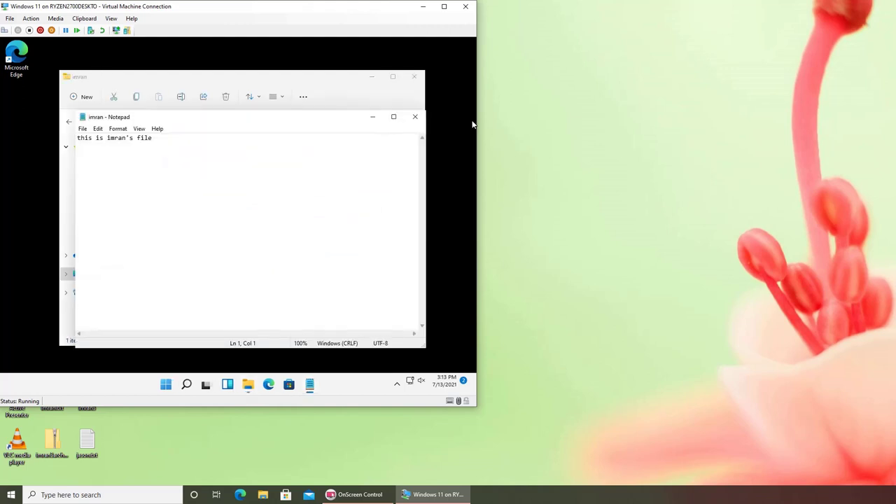
click(416, 117)
click(414, 76)
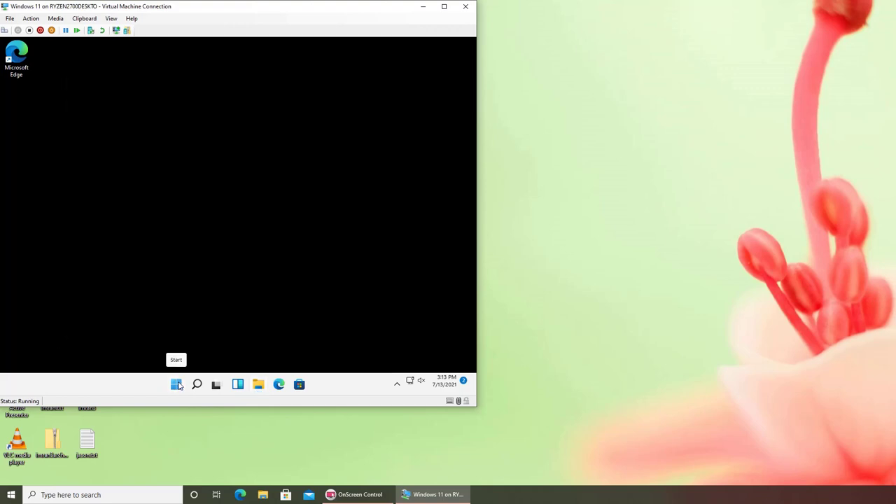
- Sign out of the second account from the Start menu's user tile
click(176, 384)
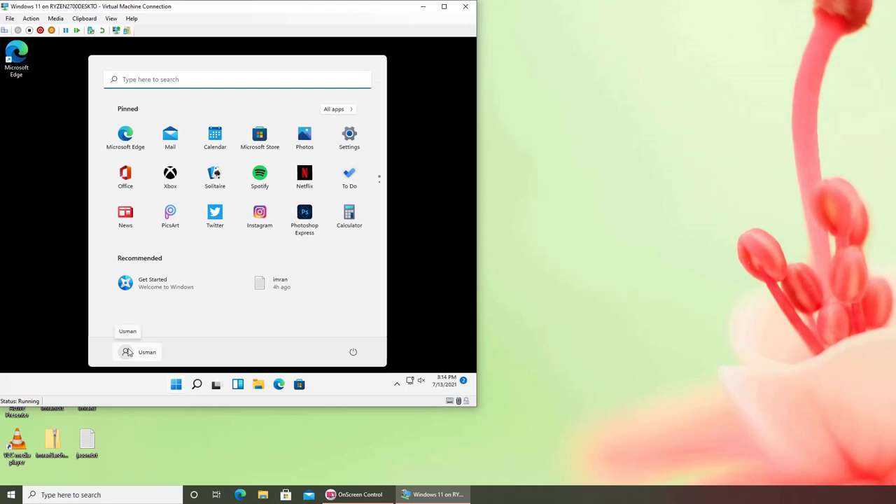
click(128, 352)
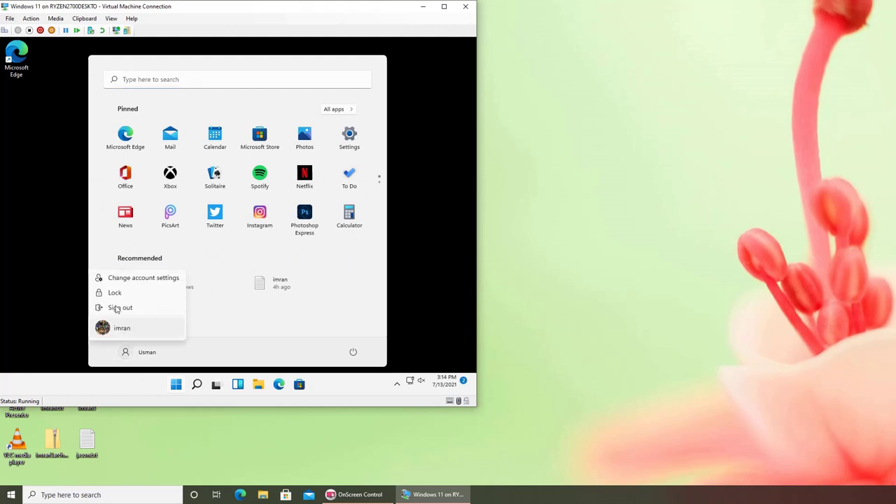
click(115, 310)
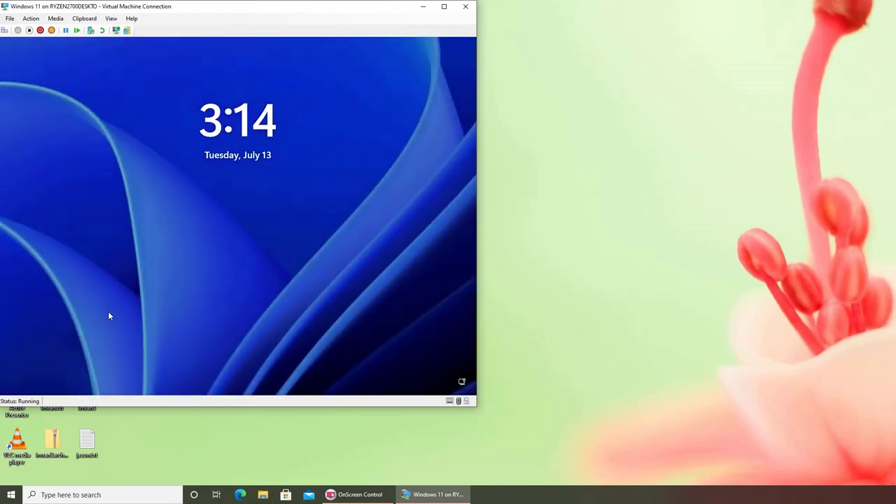
- Select the original account on the sign-in screen and submit a password attempt
click(268, 248)
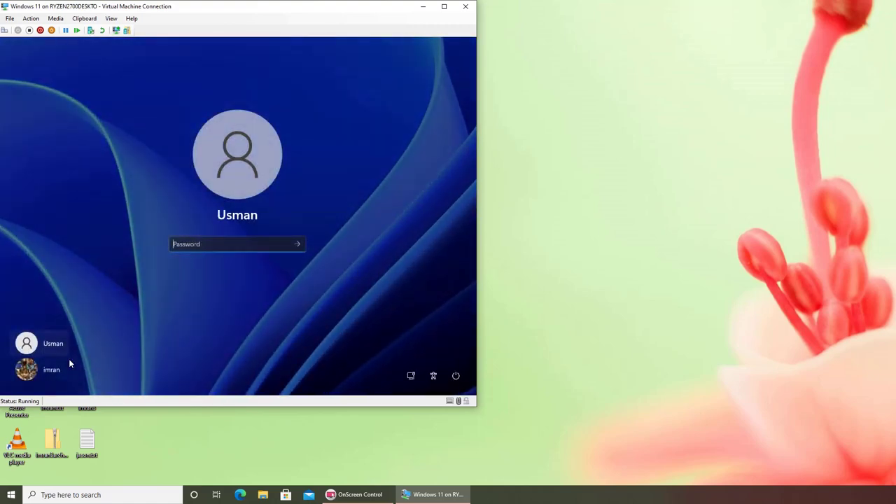
click(31, 375)
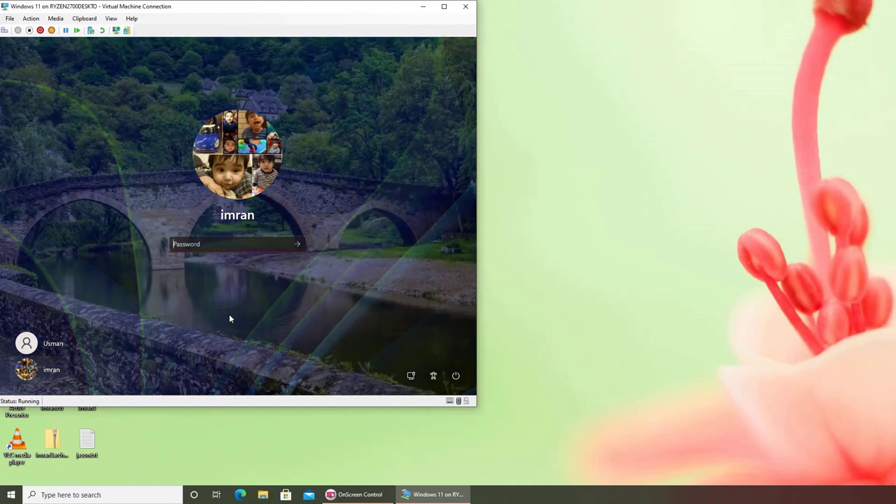
text(abcd)
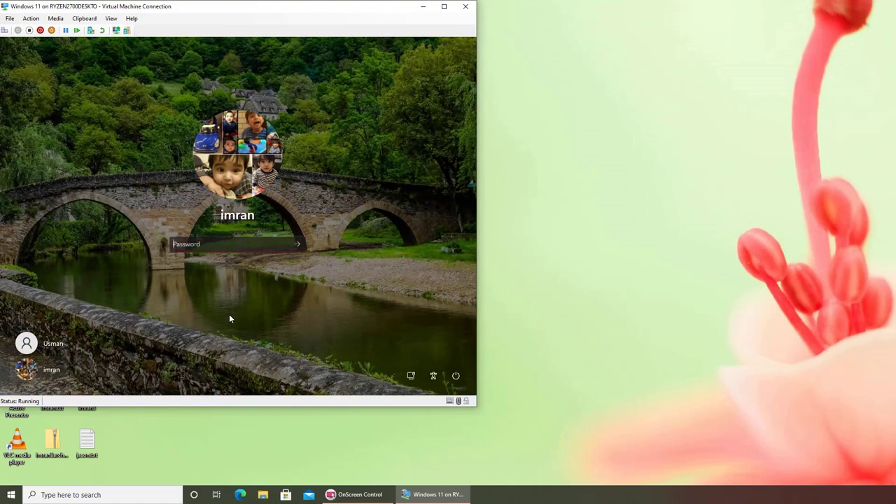
text(efghijkl)
key(Return)
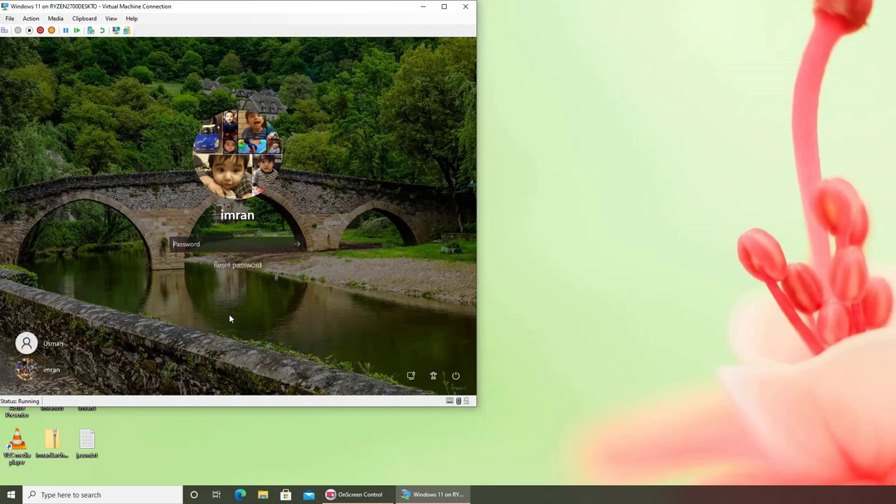
- Sign in to the VM with the account password, retrying after the first attempt is rejected
text(abcdefghijk)
key(Return)
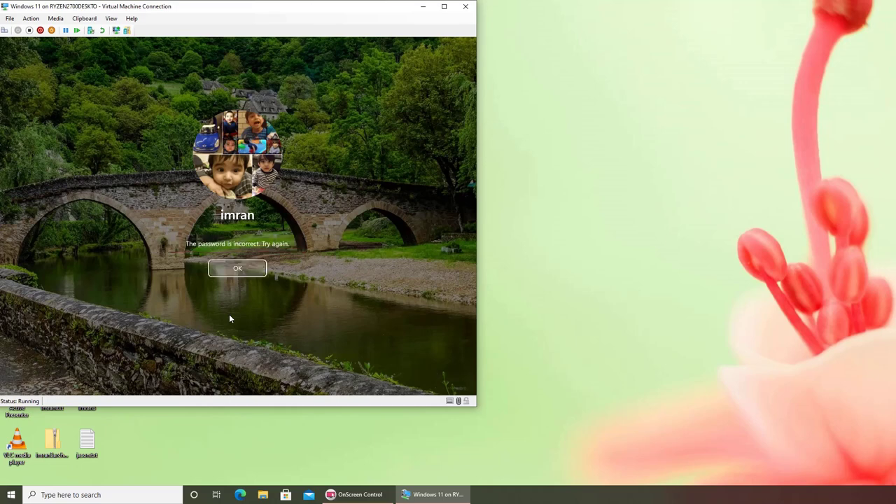
key(Return)
text(abcdefghi)
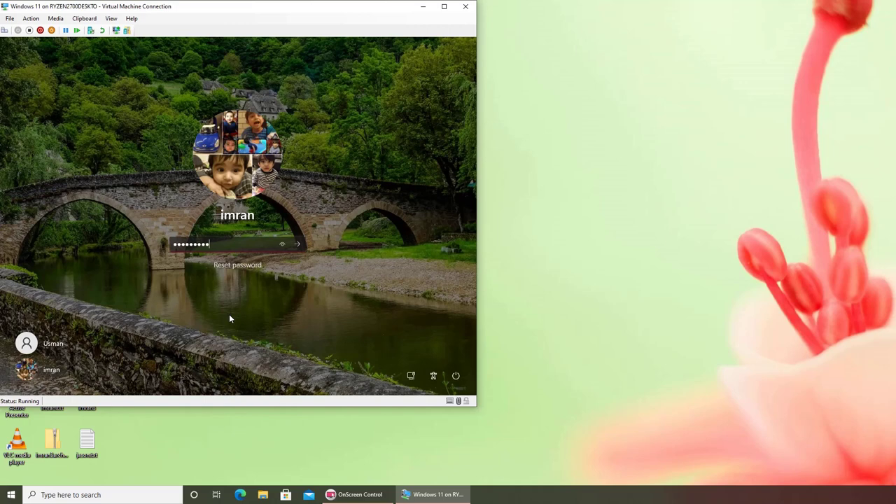
key(Return)
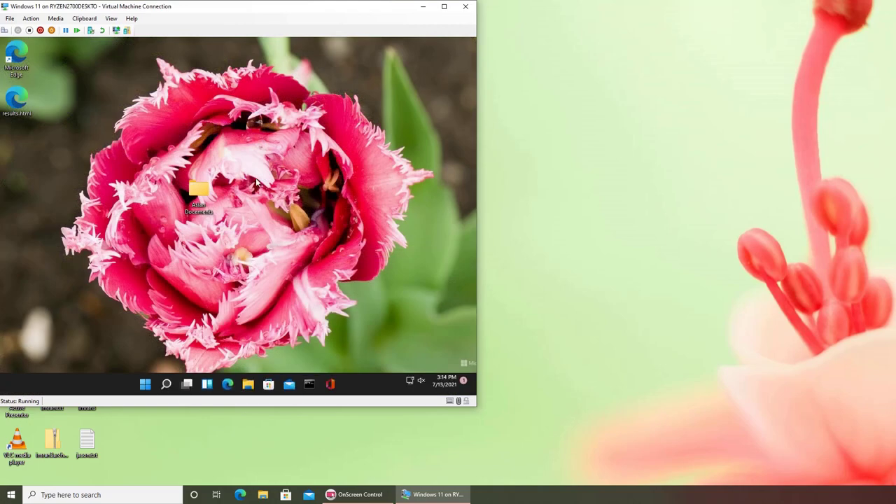
- Search Start for 'encr' and launch Manage file encryption certificates
key(super)
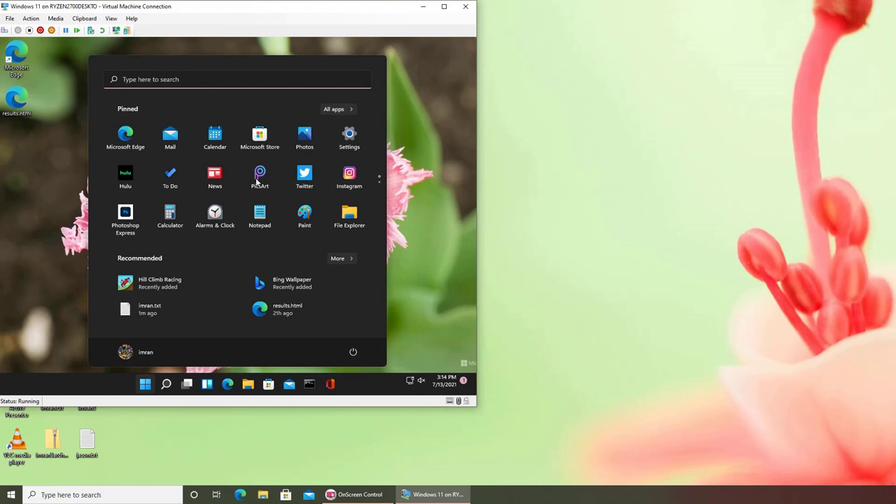
text(encr)
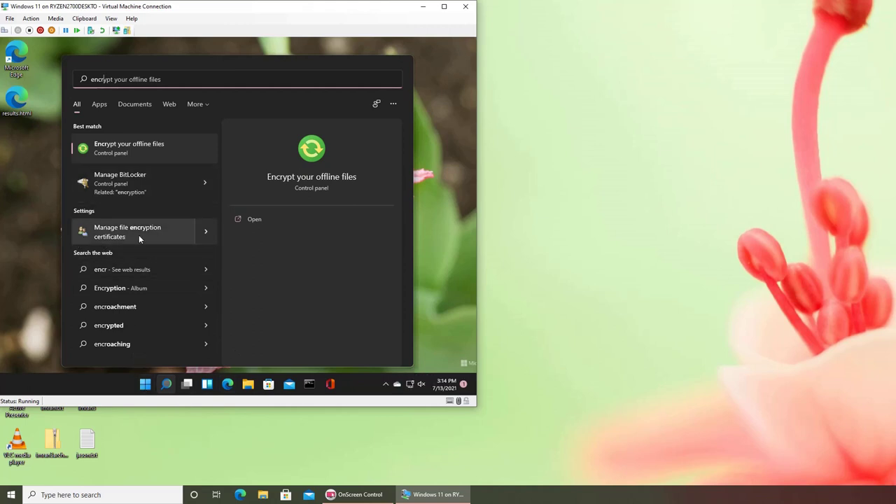
click(139, 238)
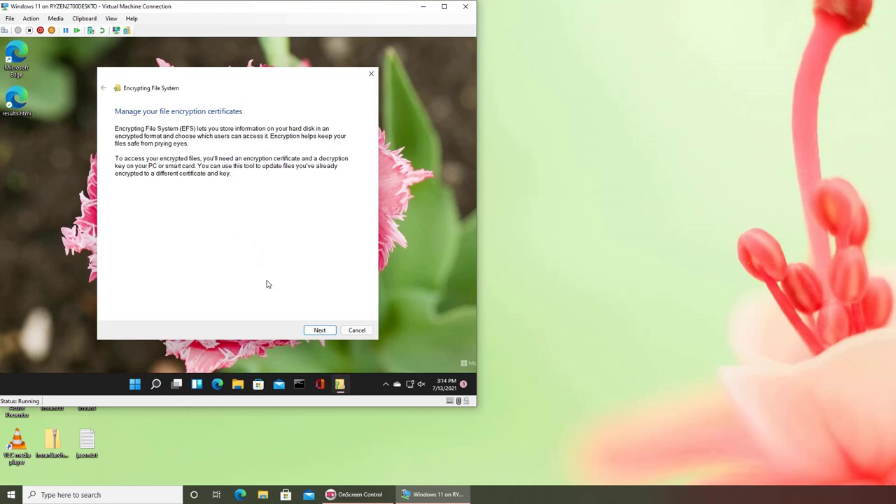
- Create a new self-signed EFS certificate stored on this computer
click(320, 330)
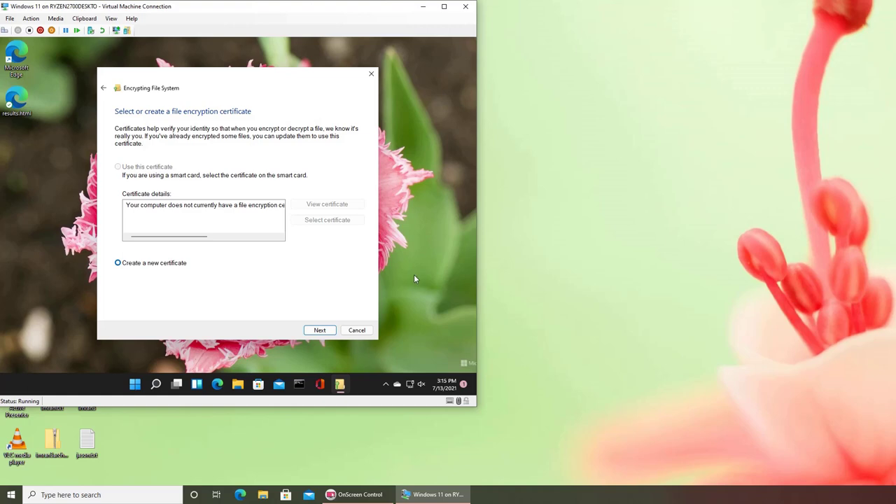
click(315, 329)
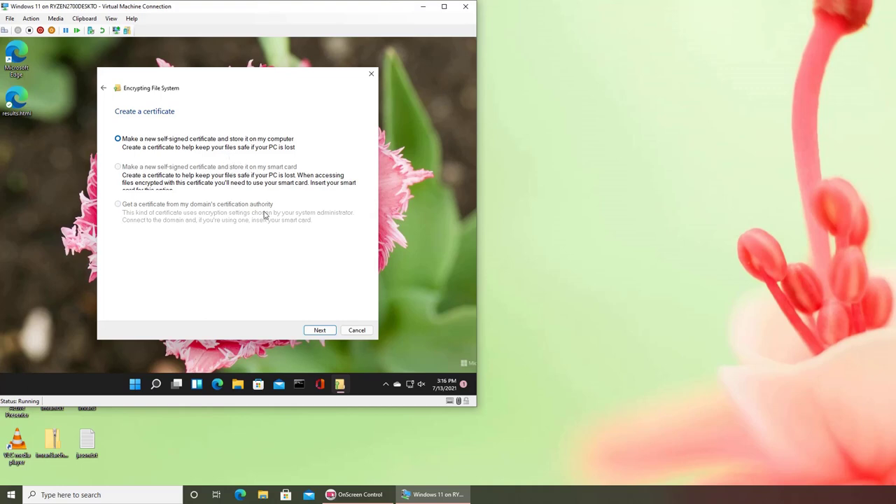
click(328, 332)
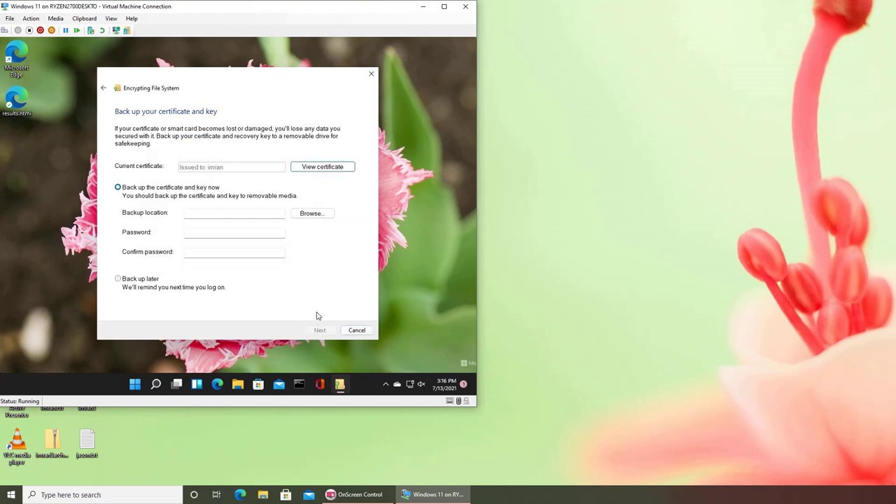
- Choose to back up the certificate and key to a selfsignedcer file in Documents
click(169, 191)
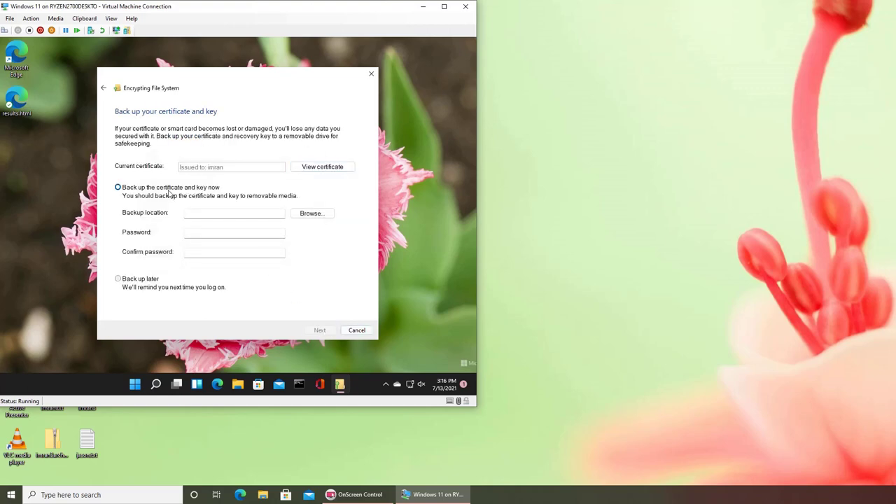
click(305, 217)
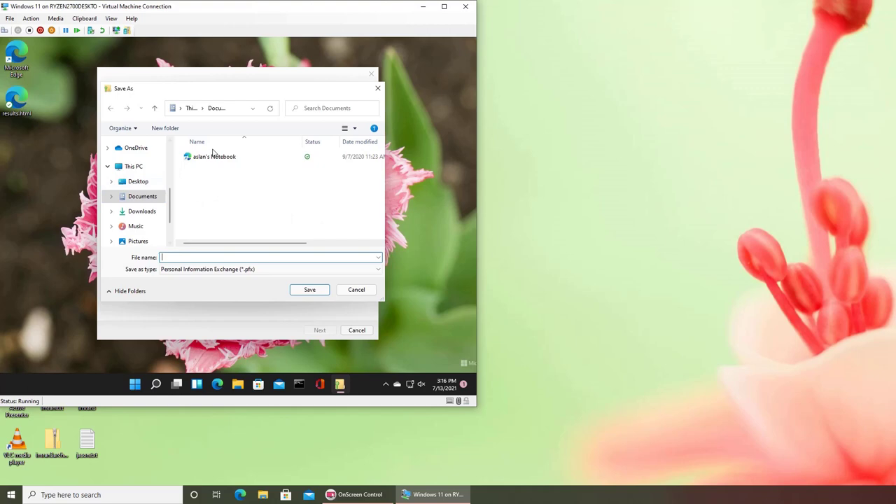
click(142, 199)
text(selfsignedcert)
click(316, 293)
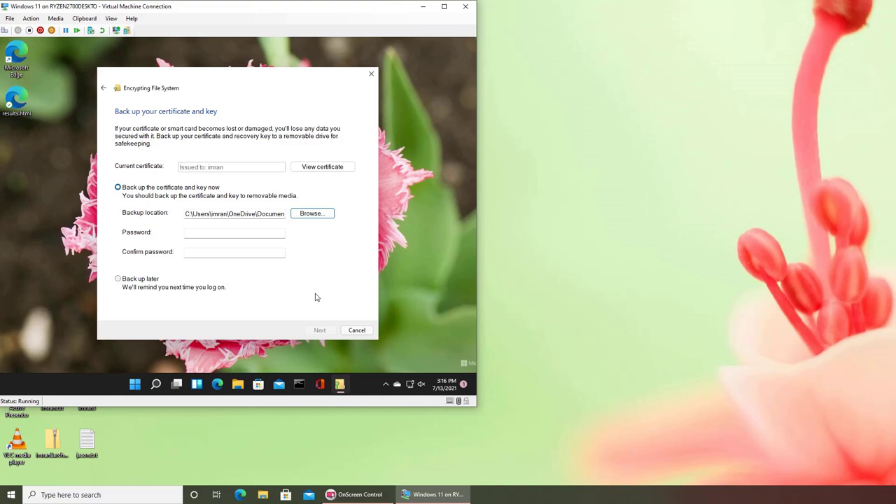
- Enter and confirm the backup password, then continue to the encrypted-files update page
click(129, 194)
click(219, 239)
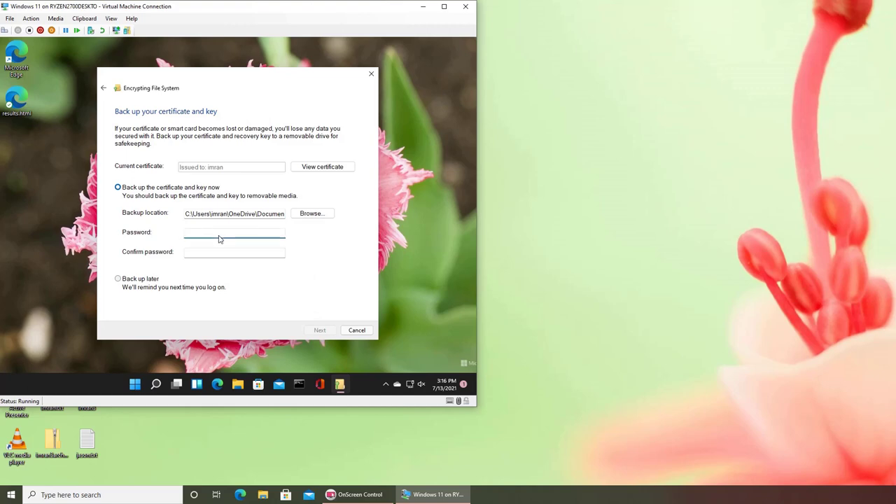
text(Password1)
text(Passwor)
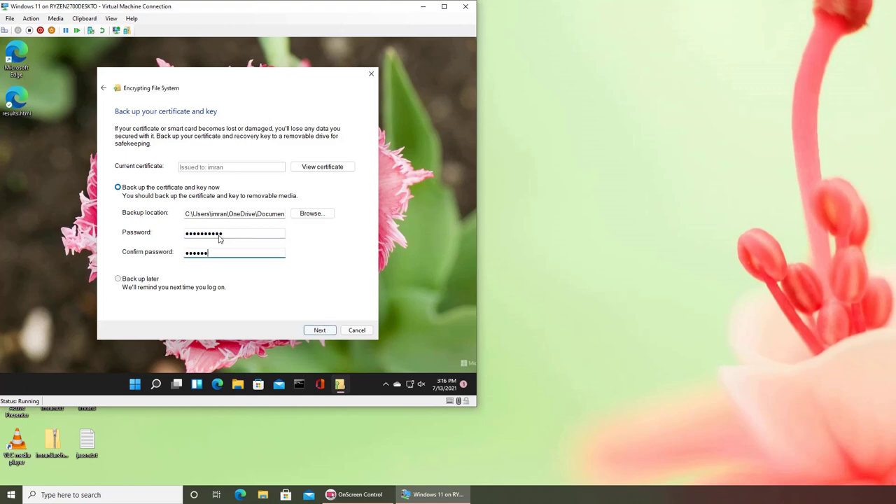
text(d1)
click(319, 331)
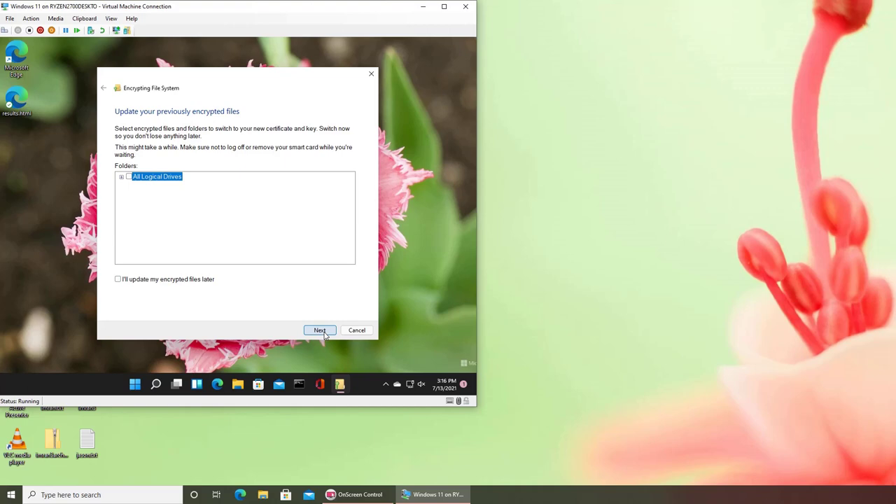
- Skip updating previously encrypted files, leaving all drive folders unticked
click(121, 177)
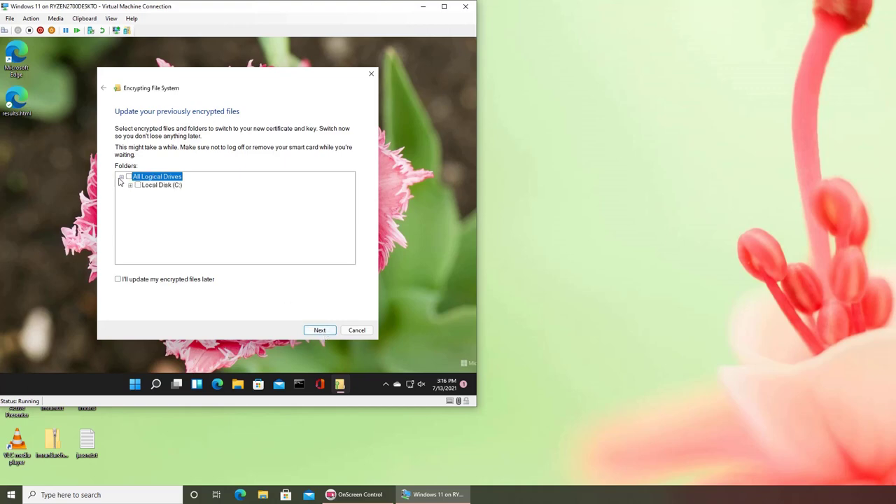
click(129, 184)
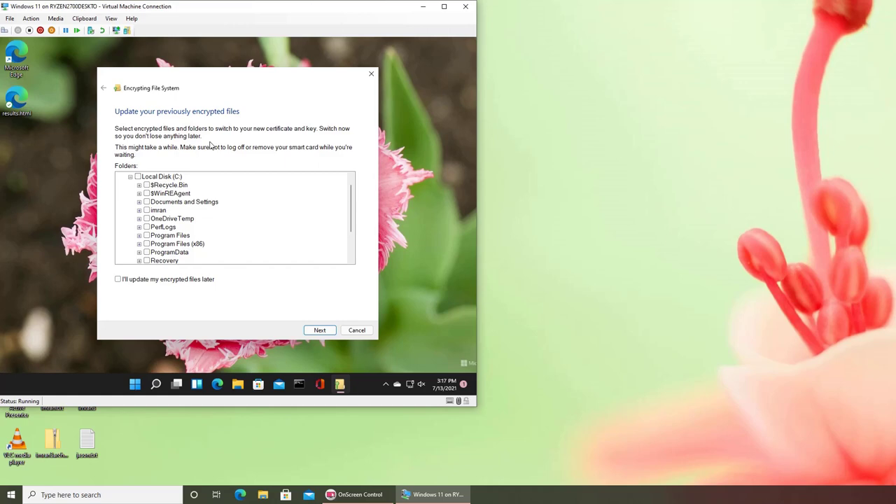
click(129, 178)
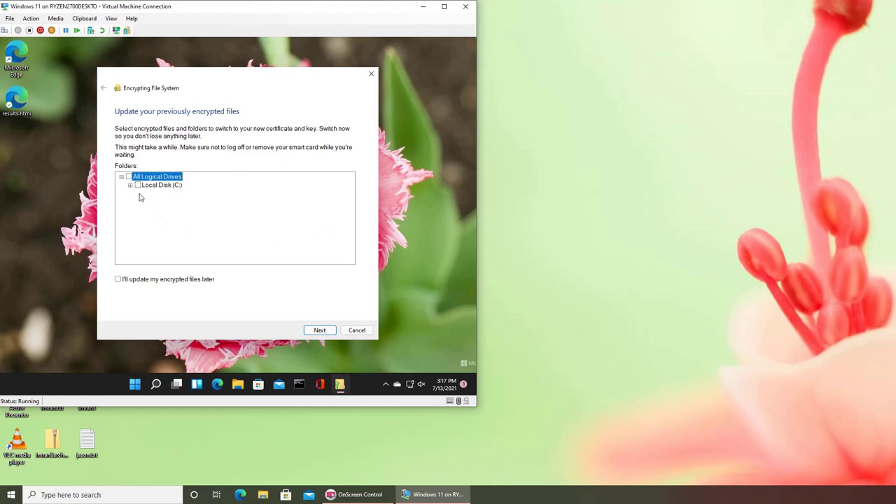
click(312, 336)
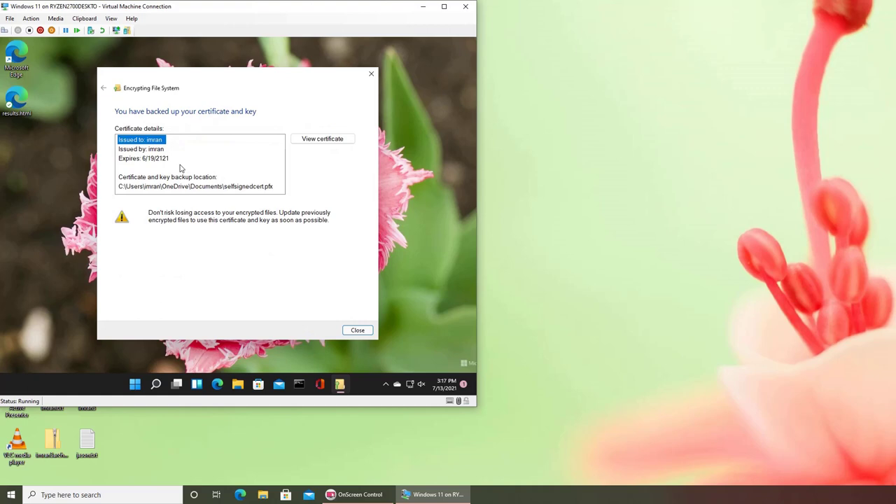
- Review the new certificate's details, then close the Encrypting File System wizard
click(332, 140)
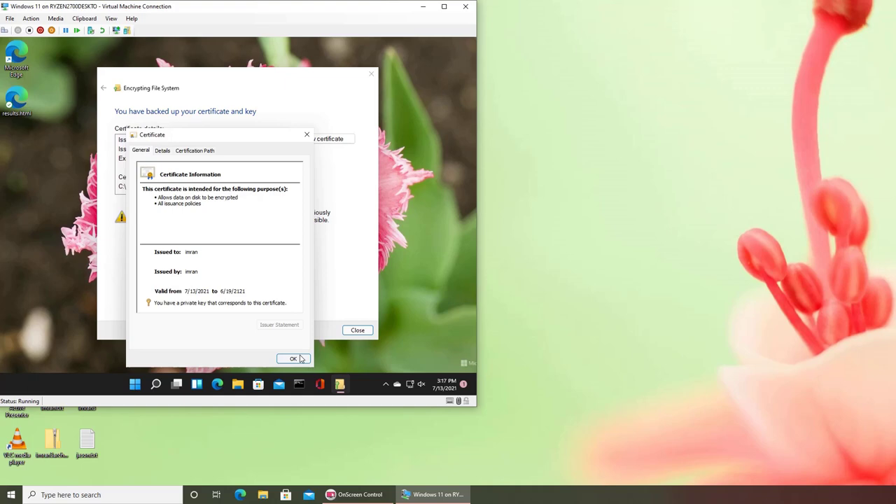
click(300, 358)
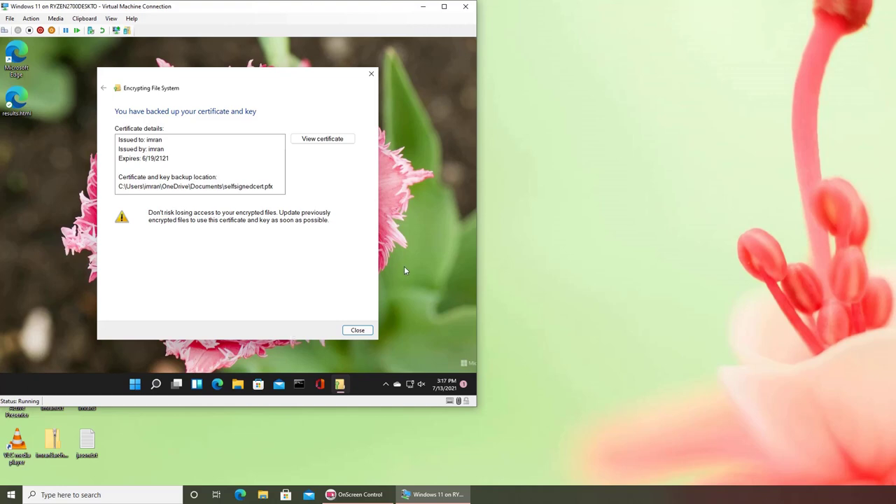
click(357, 330)
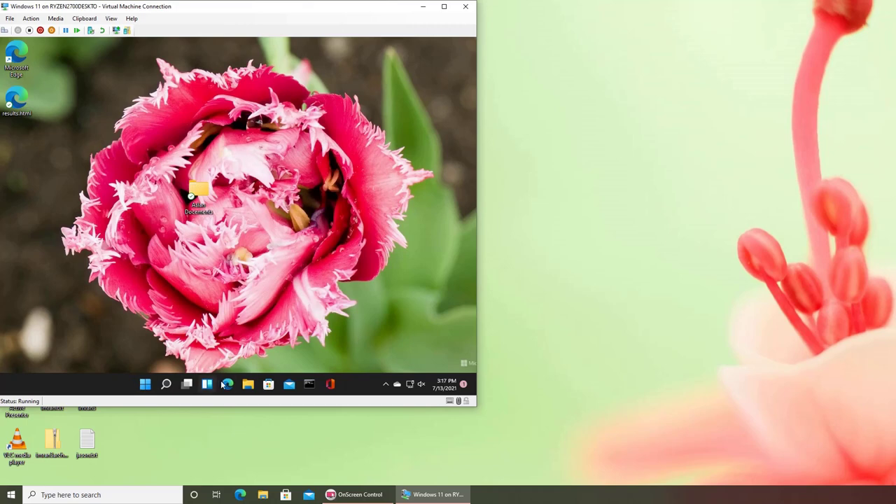
- In a maximized File Explorer, open C:\imran and bring up imran.txt's Properties
click(248, 384)
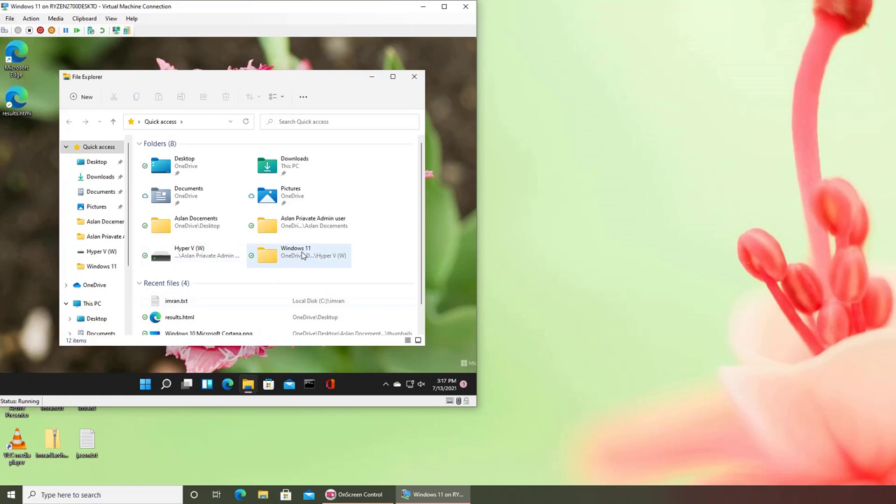
click(93, 303)
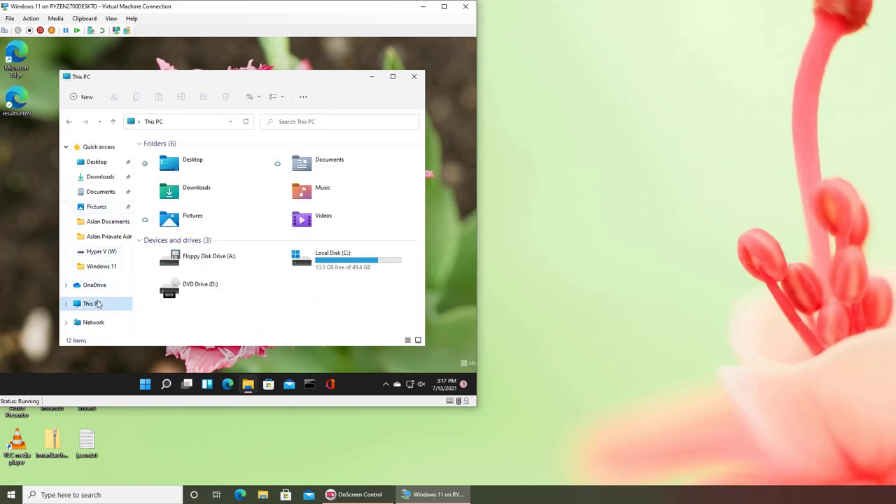
click(392, 76)
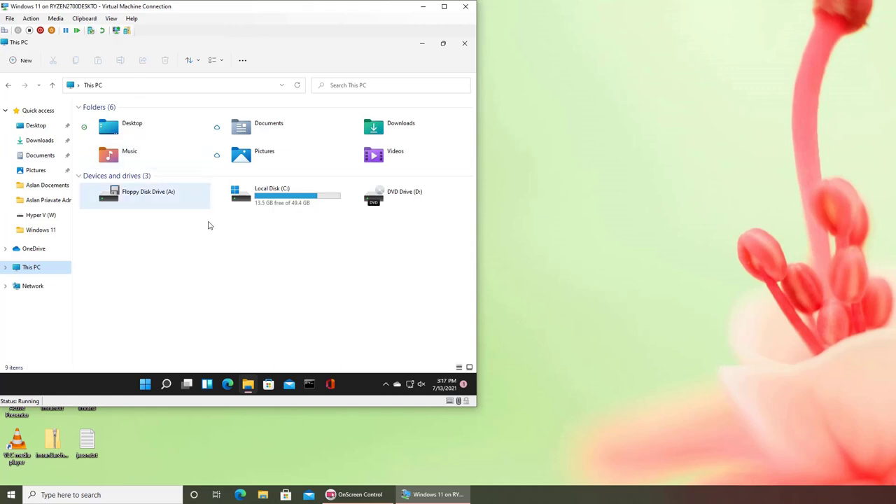
double_click(296, 200)
double_click(100, 121)
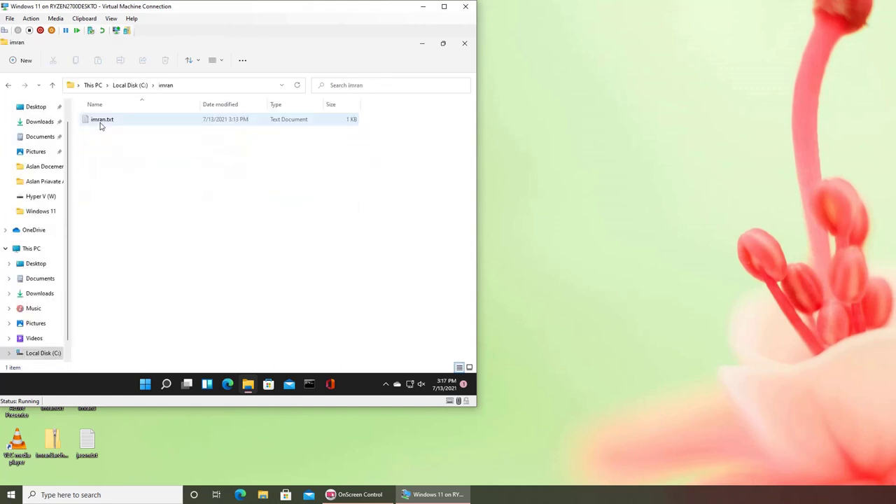
click(102, 122)
right_click(102, 122)
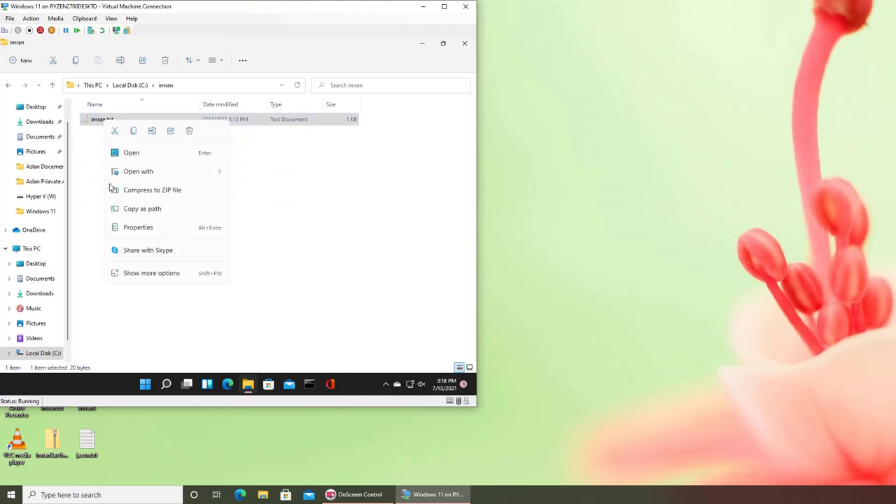
click(137, 227)
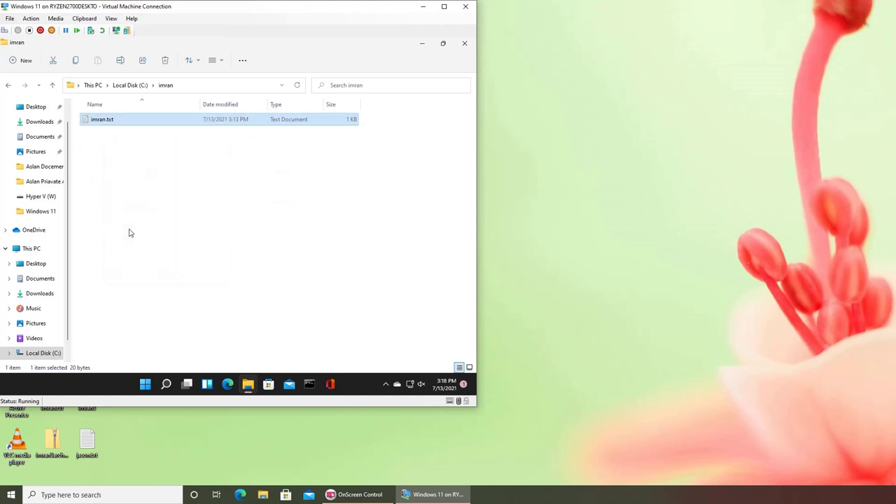
- Open imran.txt's advanced security settings and view its Auditing and Effective Access pages
click(143, 143)
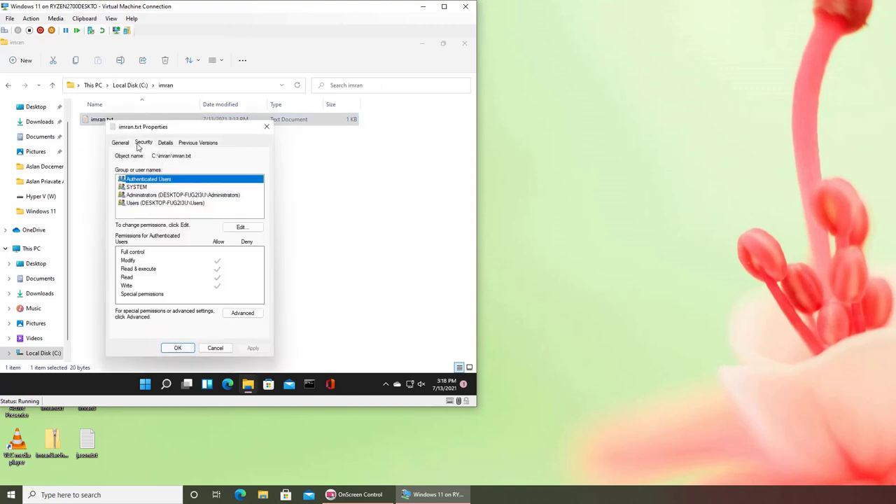
click(252, 315)
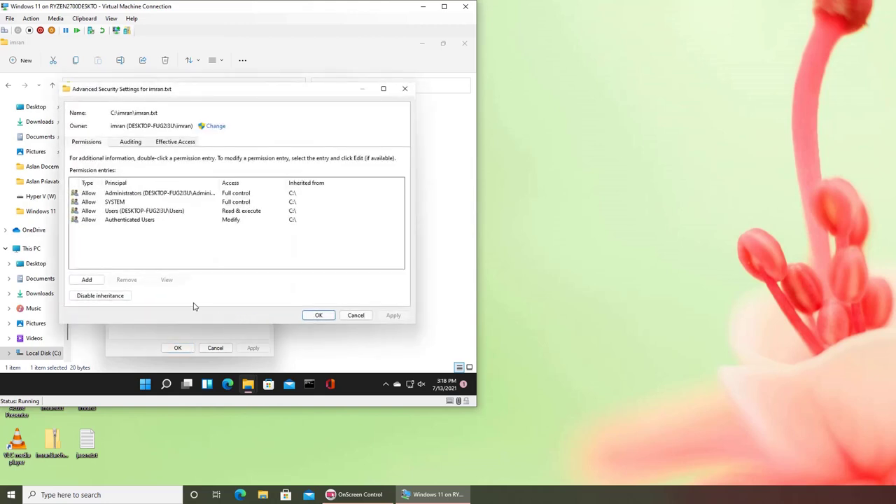
click(130, 142)
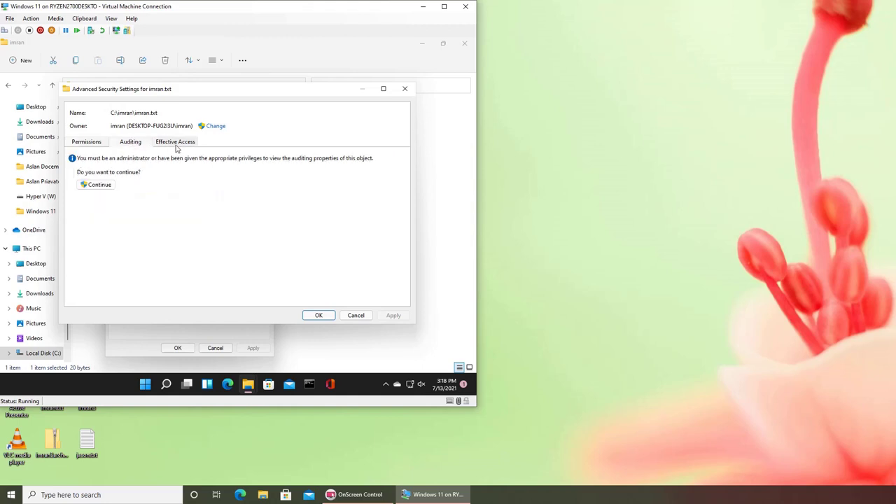
click(175, 143)
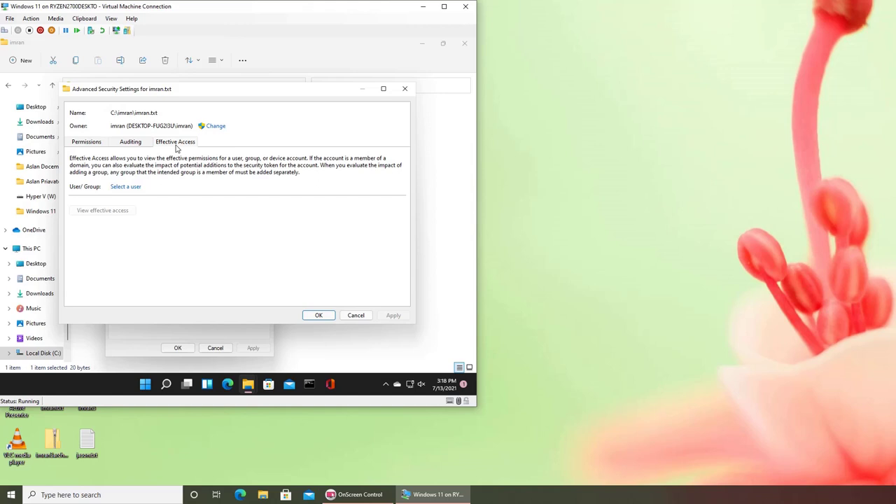
click(720, 382)
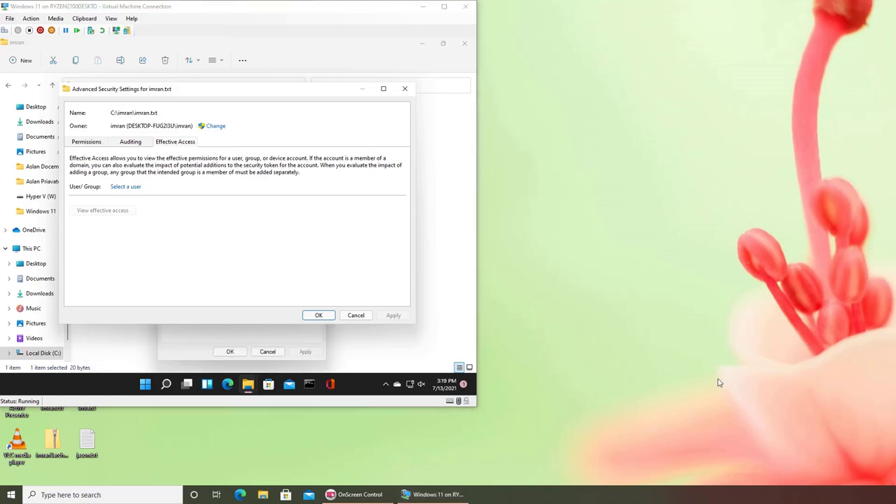
- Enable 'Encrypt contents to secure data' for imran.txt alone, not its folder, and close Properties
click(356, 315)
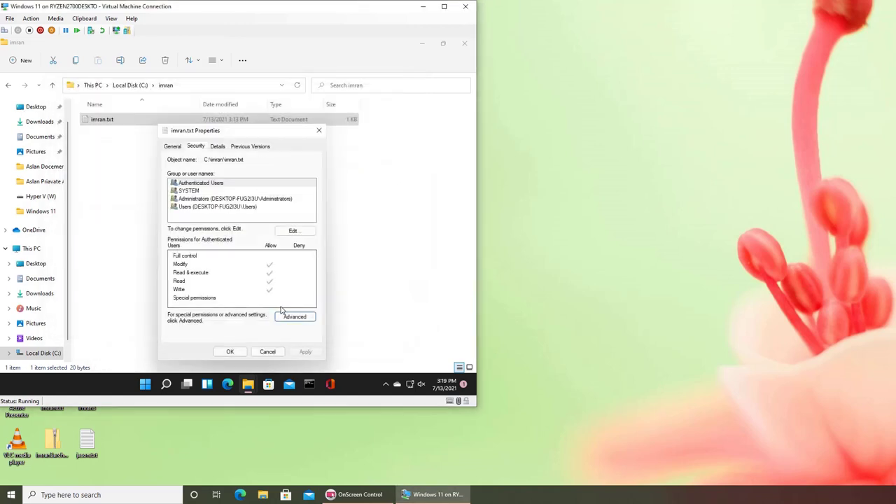
click(172, 148)
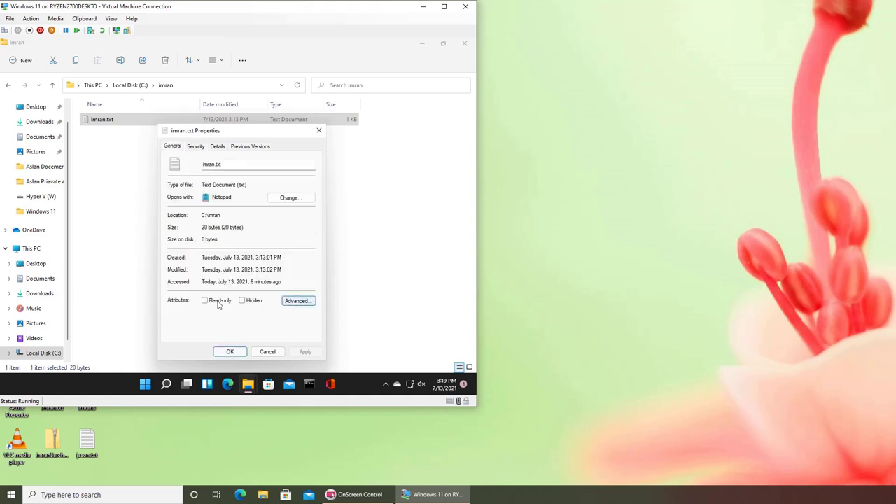
click(294, 302)
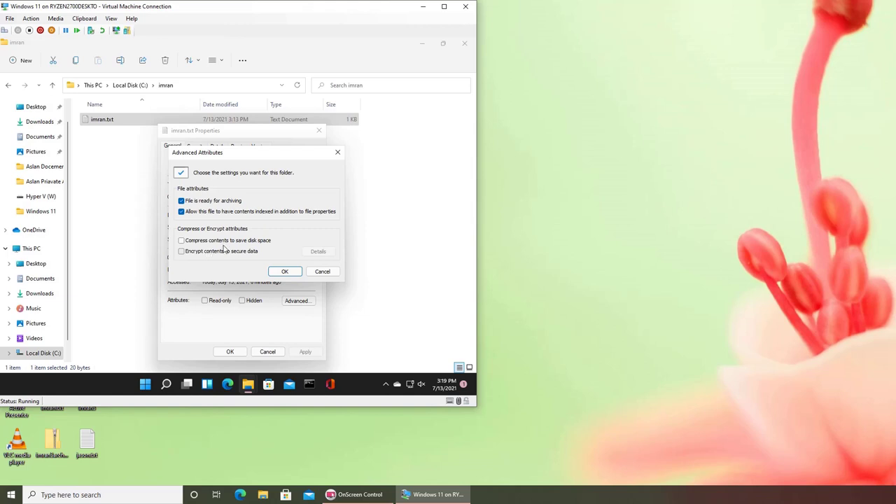
click(227, 243)
click(226, 253)
click(283, 271)
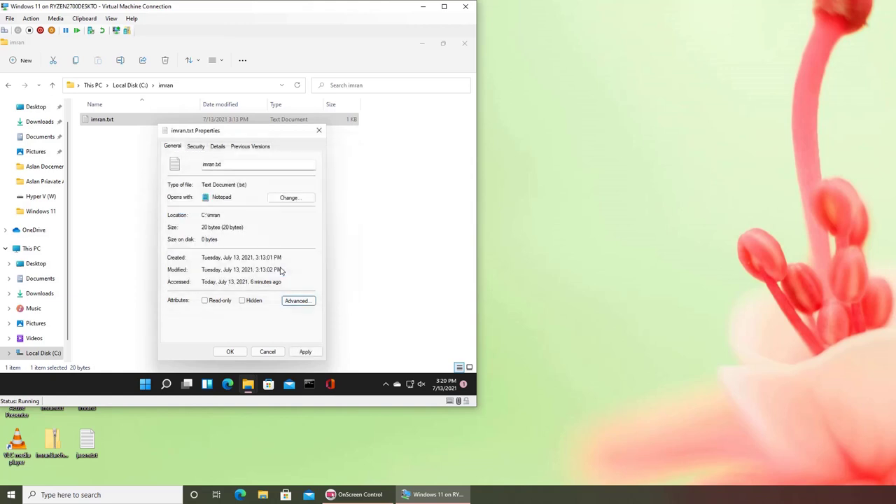
click(305, 351)
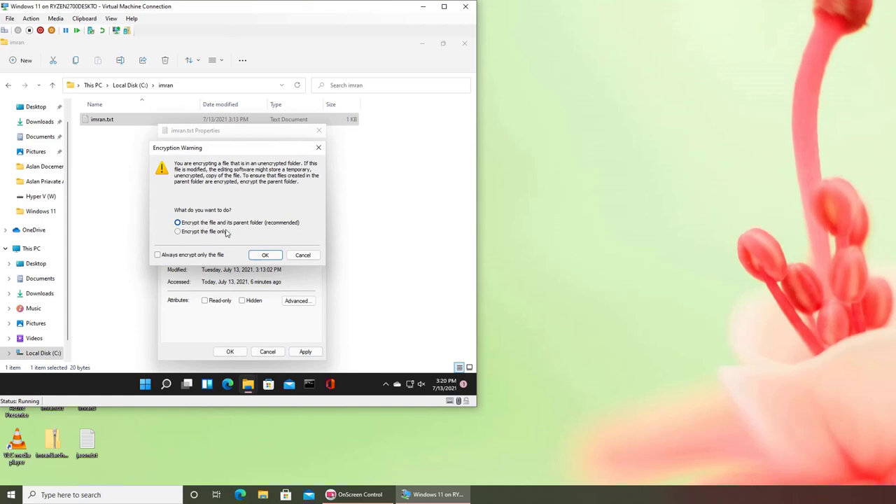
click(224, 234)
click(265, 256)
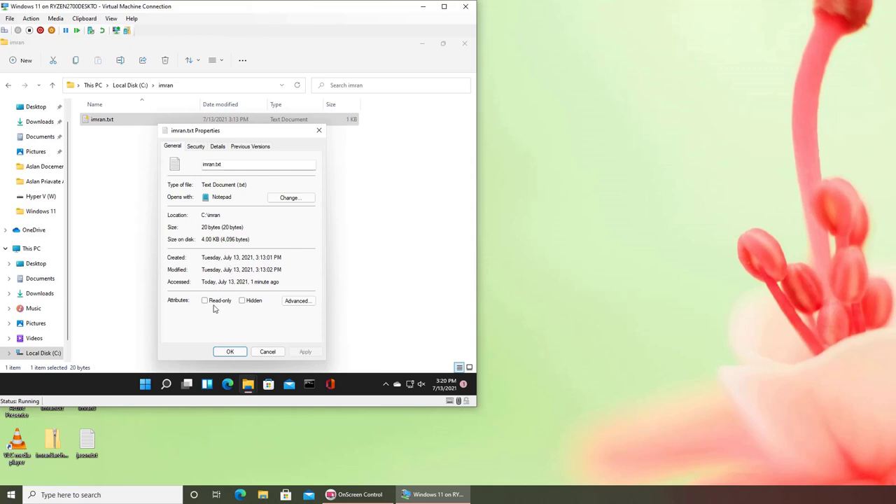
click(231, 351)
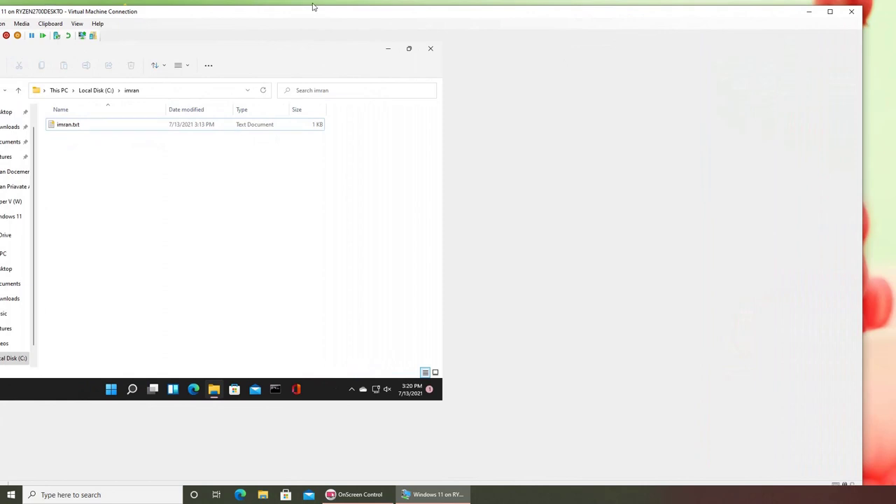
- Open imran.txt in Notepad to confirm it still reads normally for its owner
drag(310, 20, 344, 20)
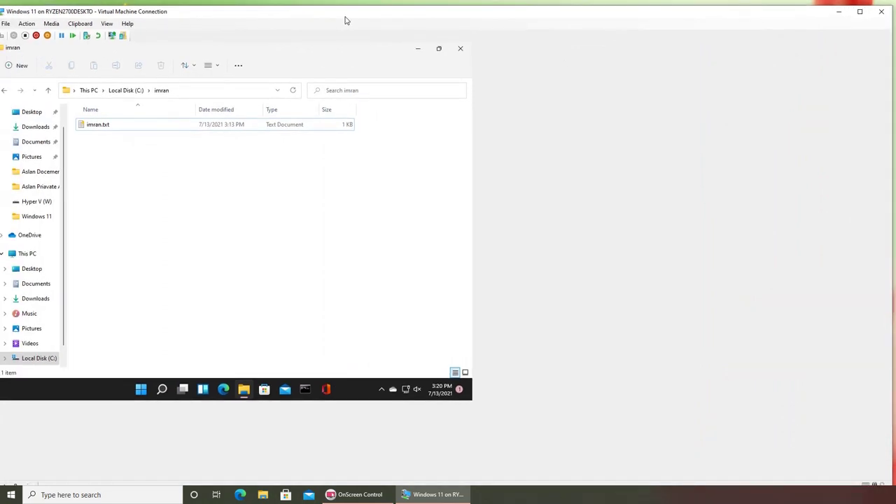
click(860, 14)
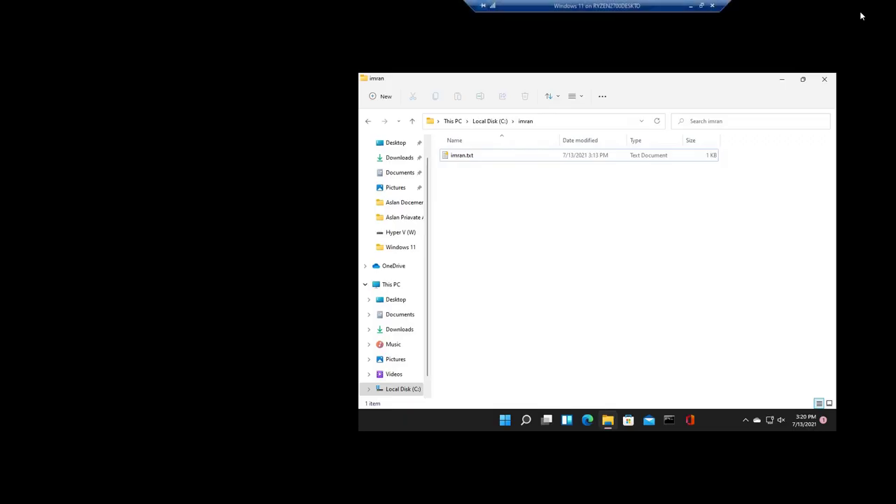
click(701, 6)
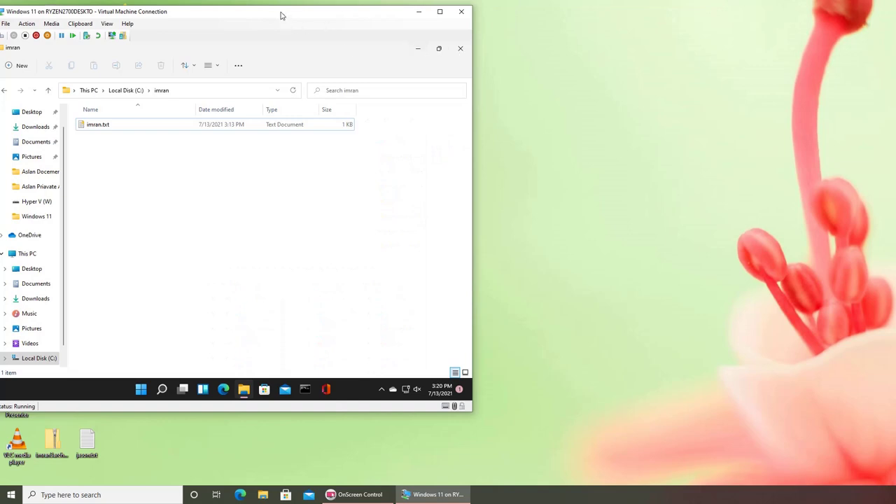
click(81, 129)
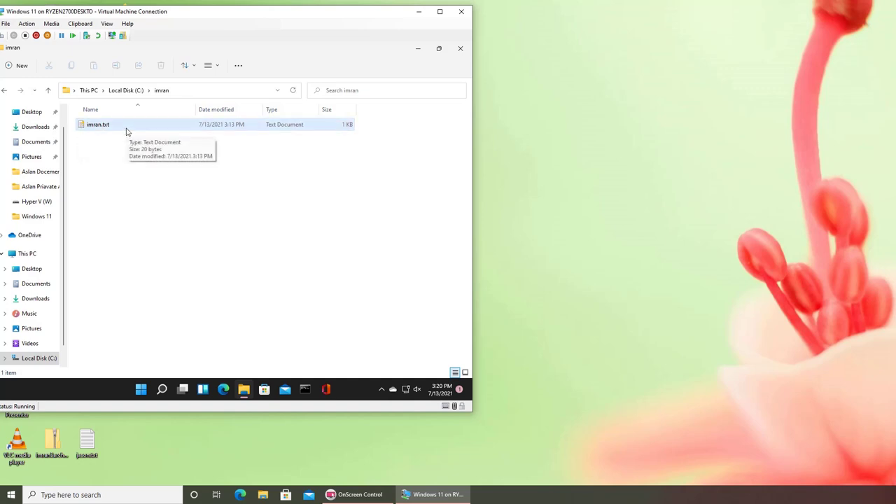
right_click(127, 131)
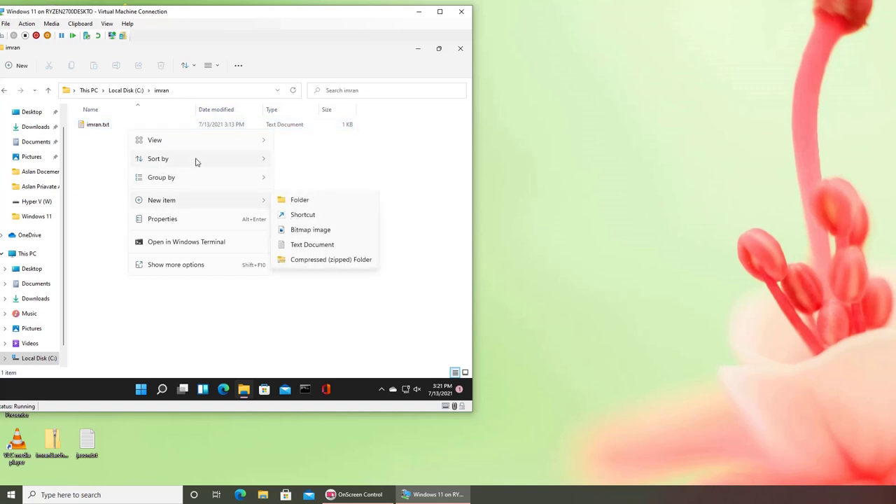
mouse_move(194, 159)
click(86, 124)
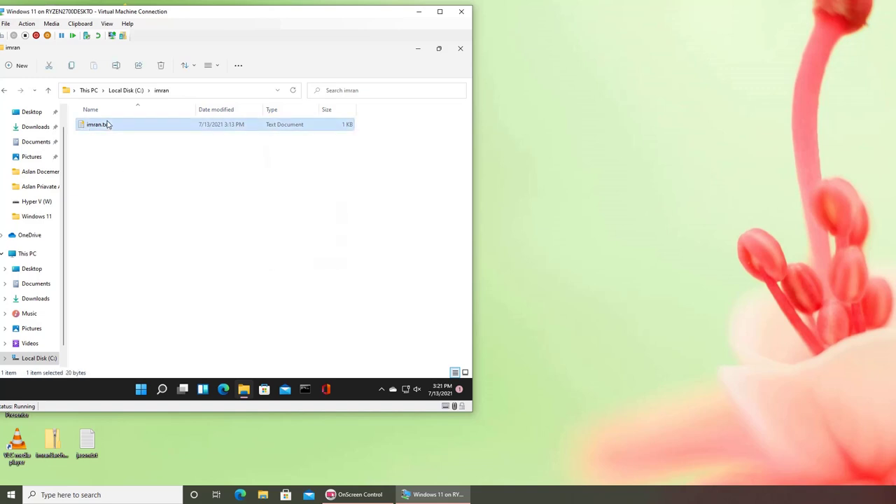
double_click(107, 124)
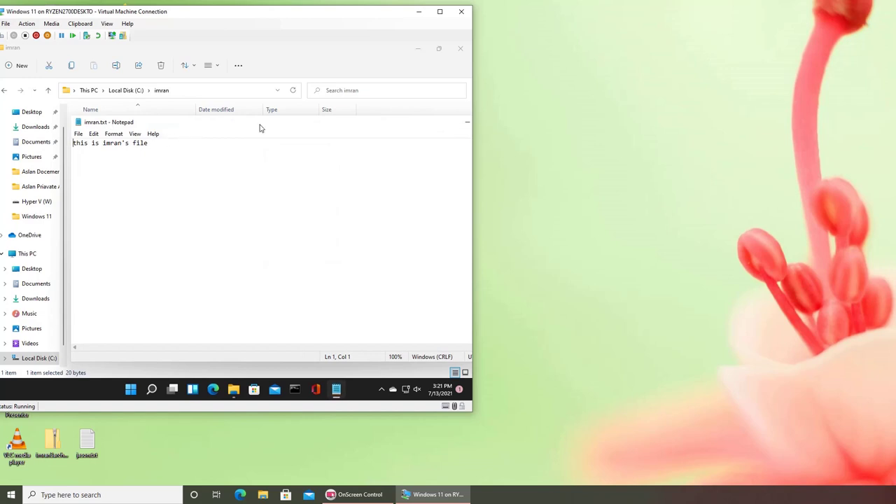
- Close Notepad and File Explorer
drag(264, 128, 176, 134)
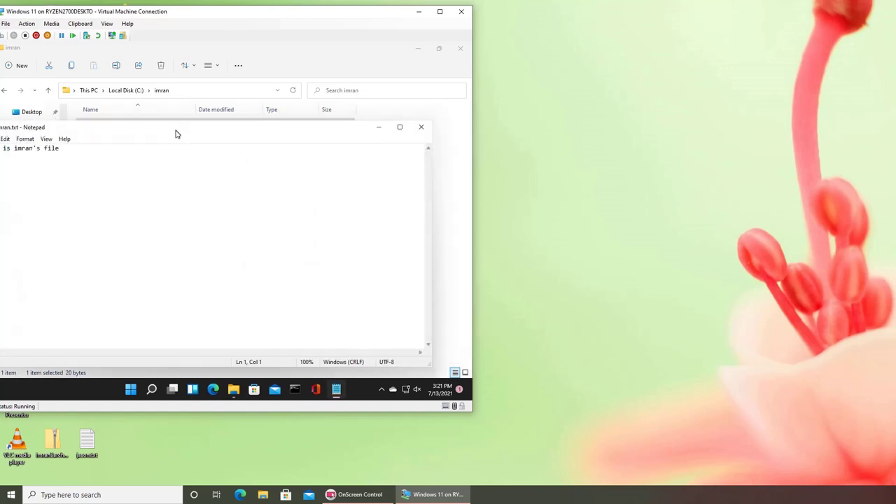
click(419, 129)
click(459, 49)
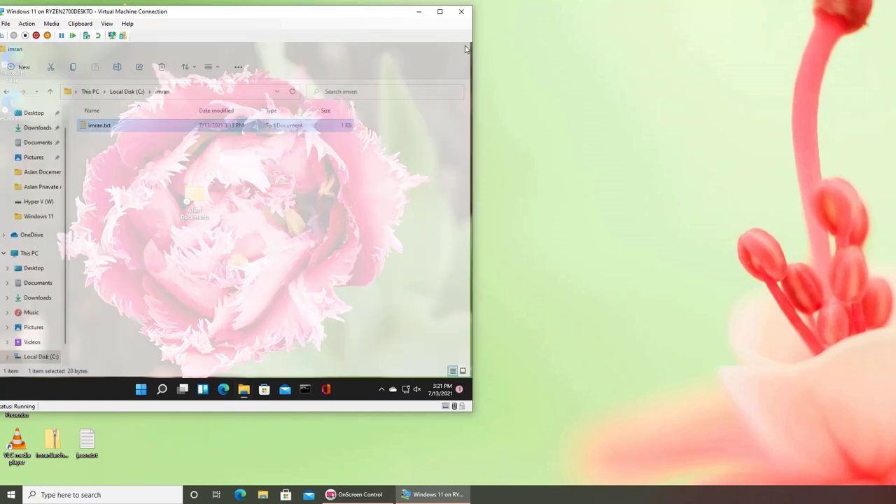
- Sign out of the current account from the Start menu
click(143, 391)
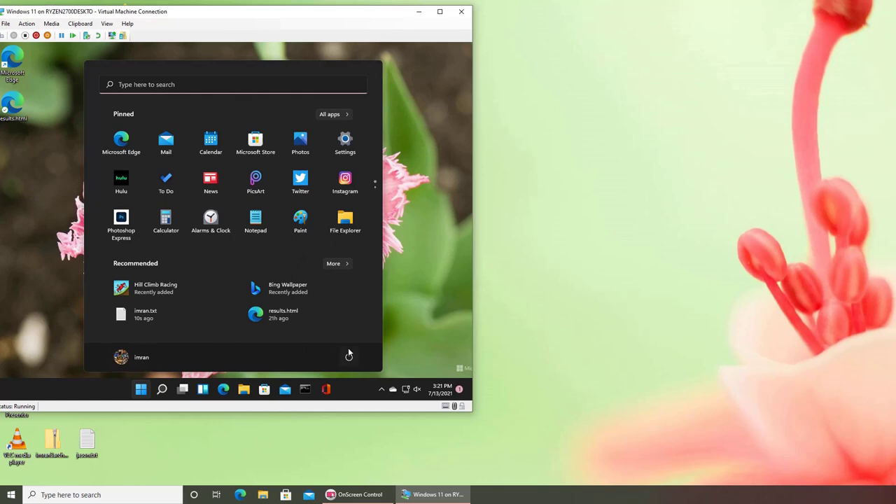
click(349, 357)
click(140, 363)
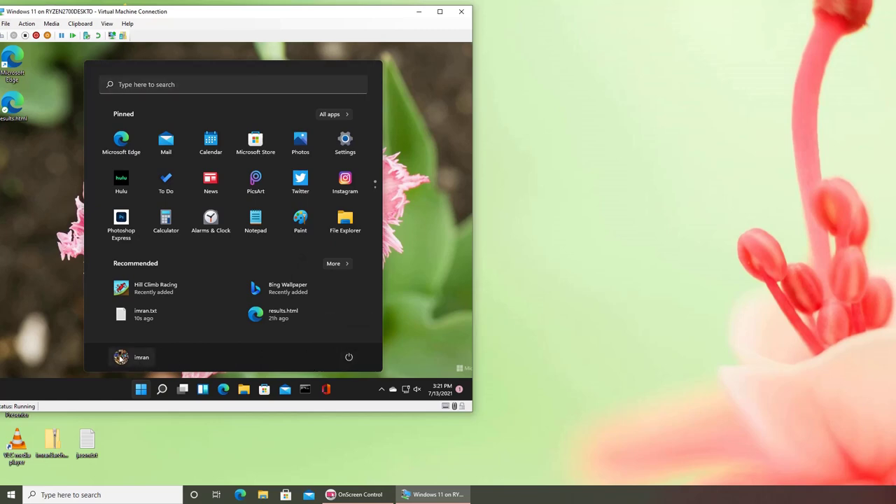
click(121, 358)
click(121, 317)
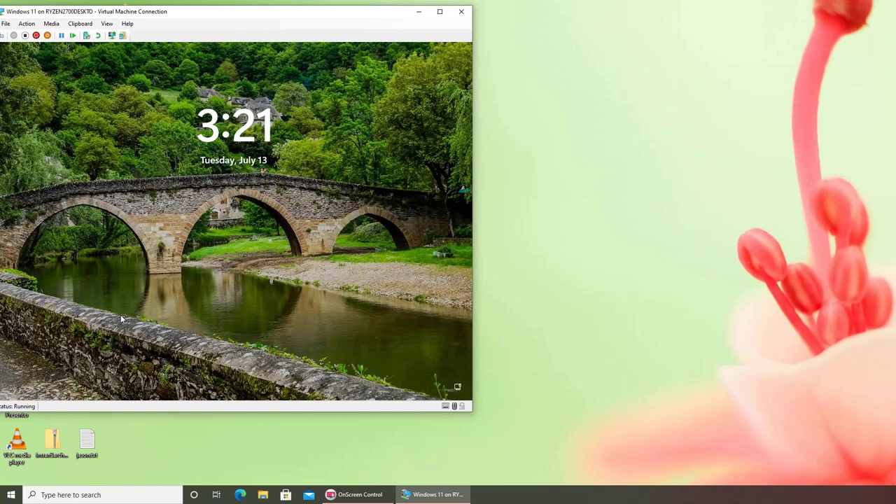
- Sign in as the second user, re-entering the password after one rejected attempt
click(121, 319)
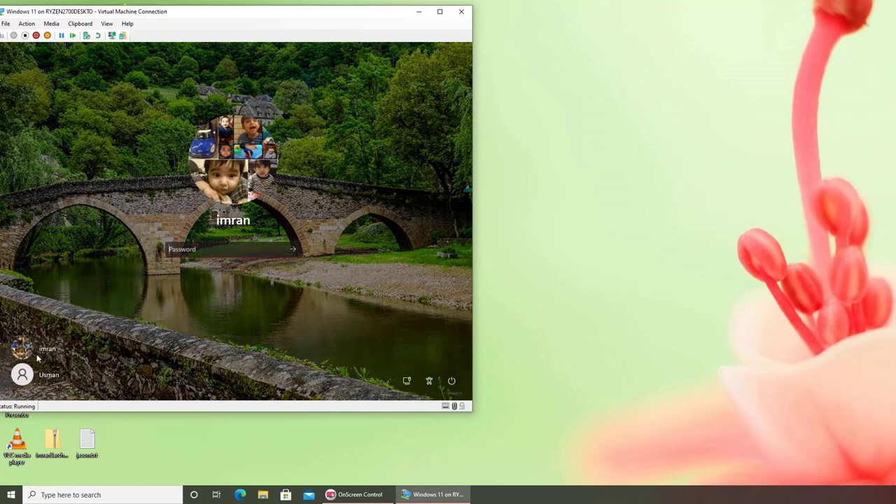
click(39, 383)
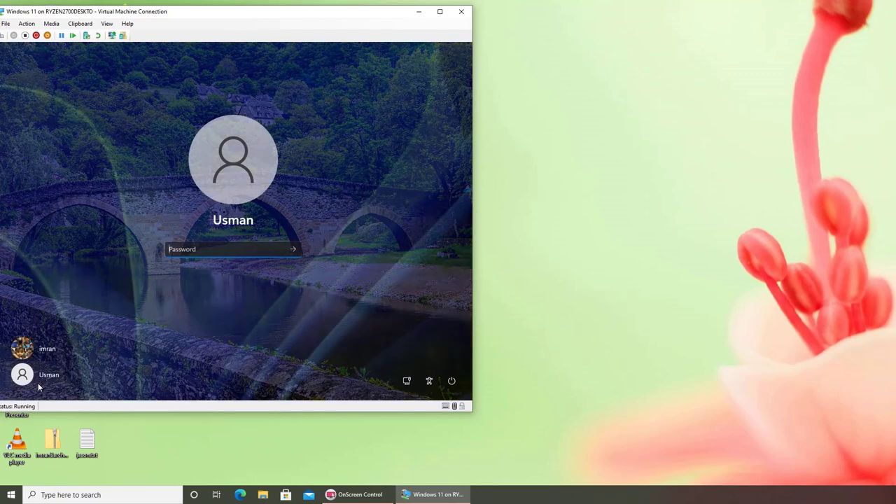
text(******)
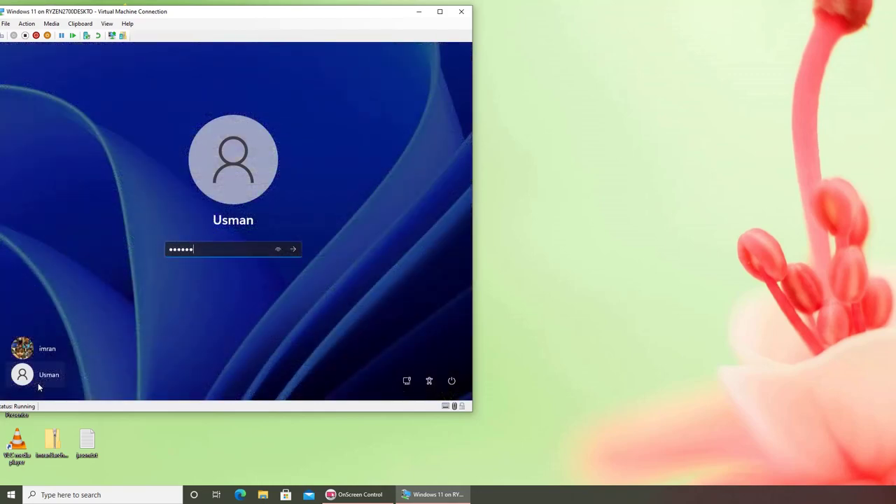
text(****)
key(Return)
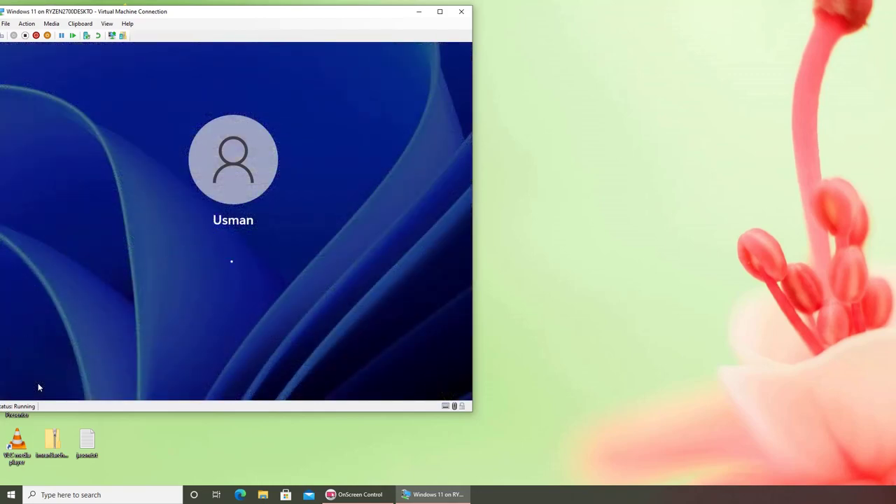
key(Return)
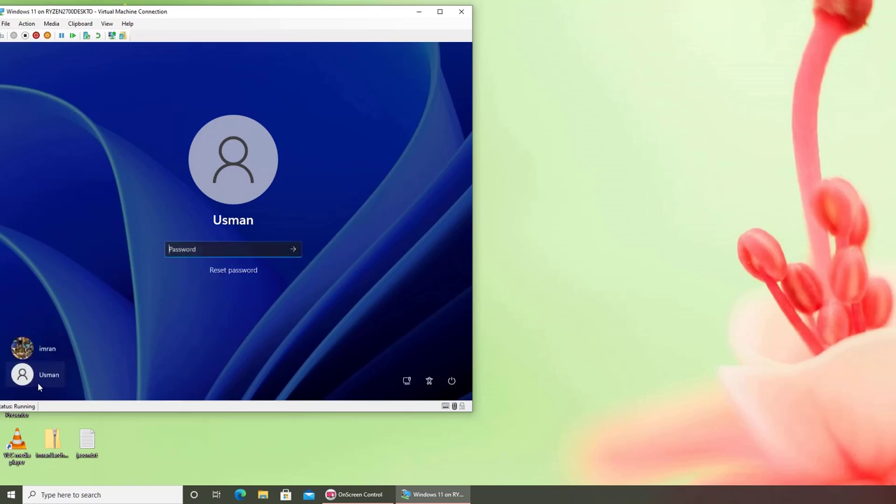
text(********)
key(Return)
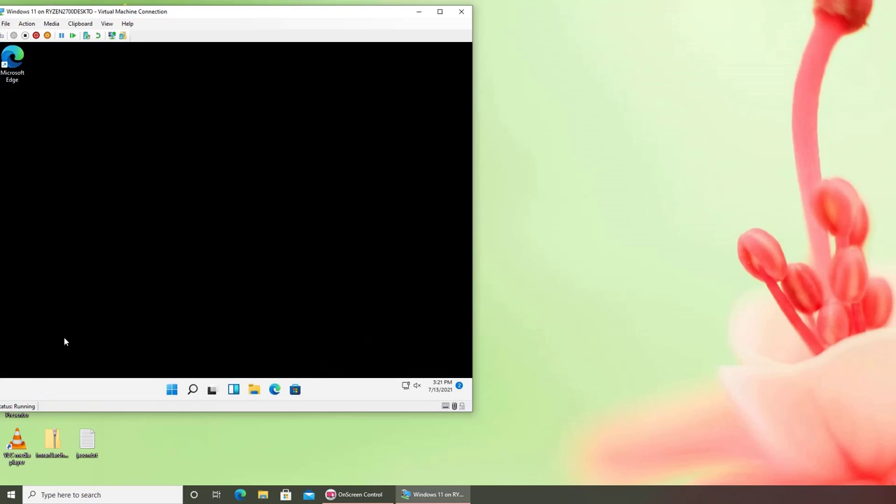
- Browse in File Explorer to the imran folder on Local Disk (C:)
click(252, 389)
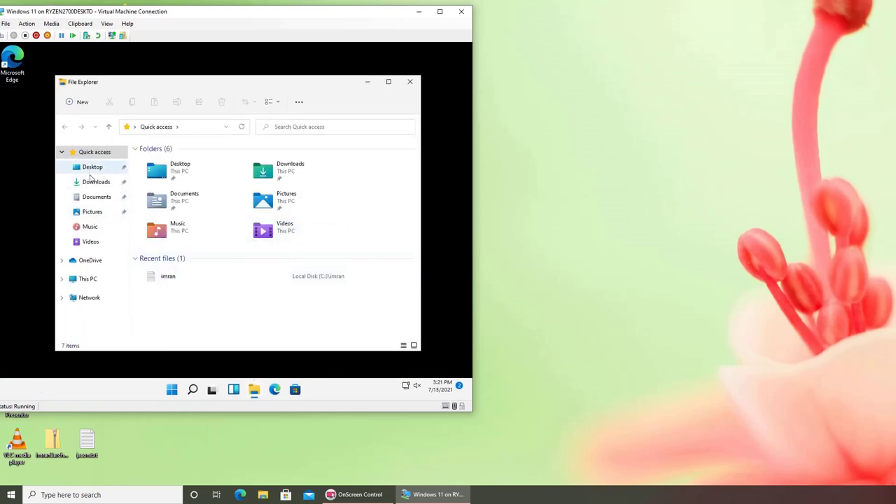
click(84, 279)
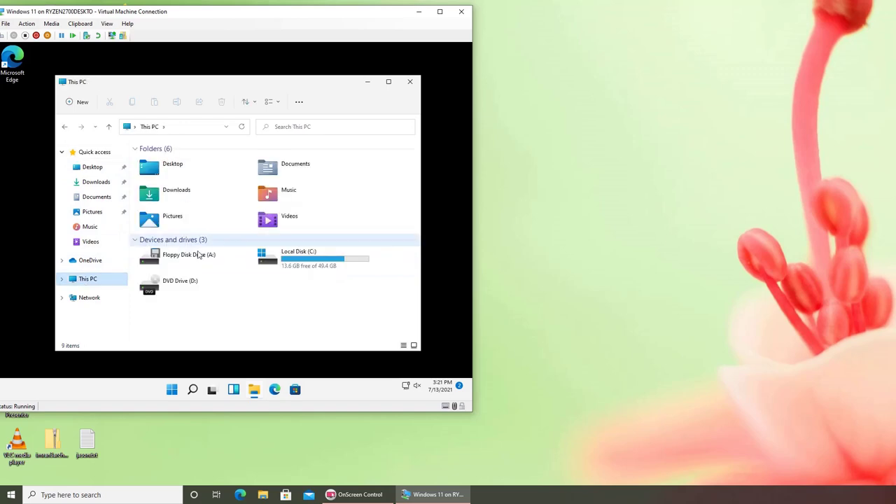
double_click(308, 264)
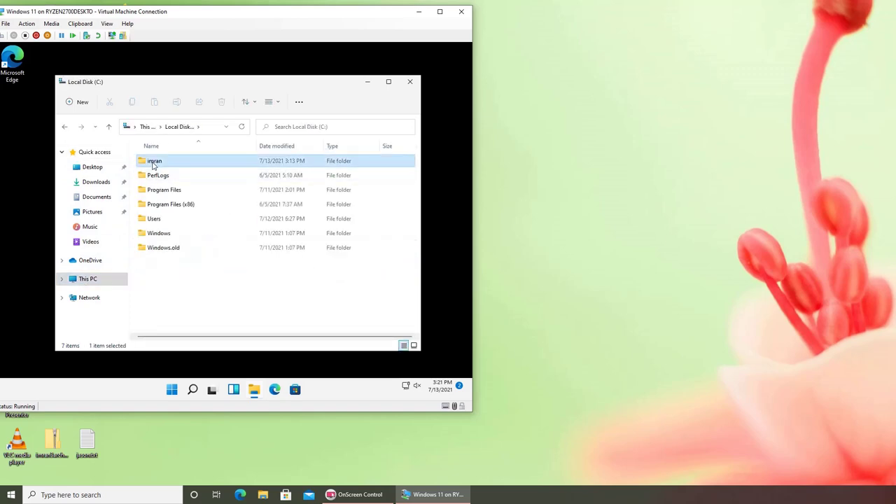
double_click(152, 161)
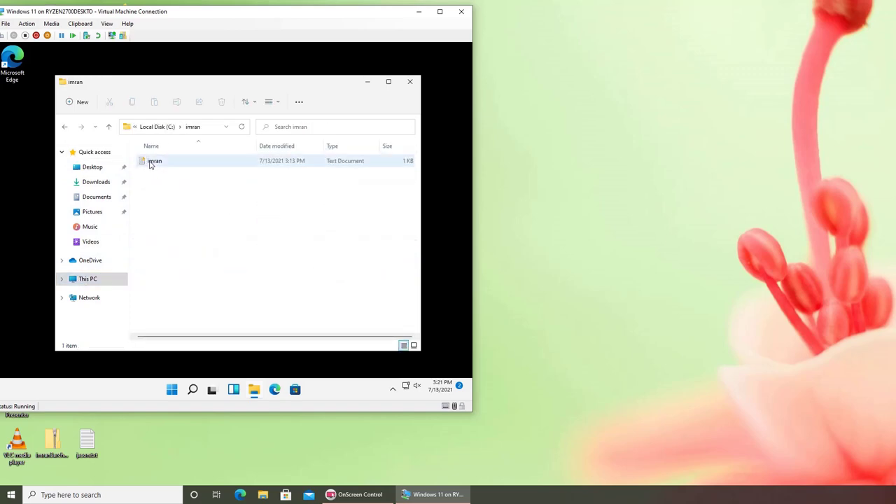
- Try to open imran.txt as the second user and dismiss the permission-denied error
click(149, 165)
double_click(149, 164)
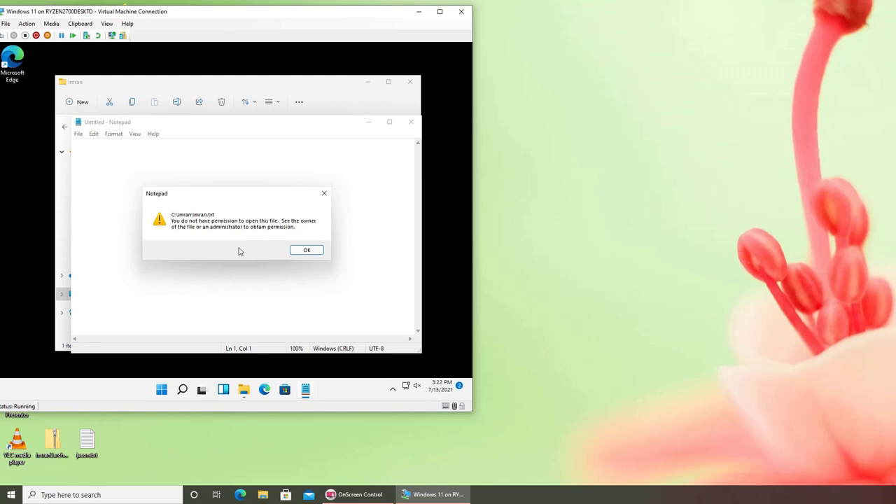
click(307, 252)
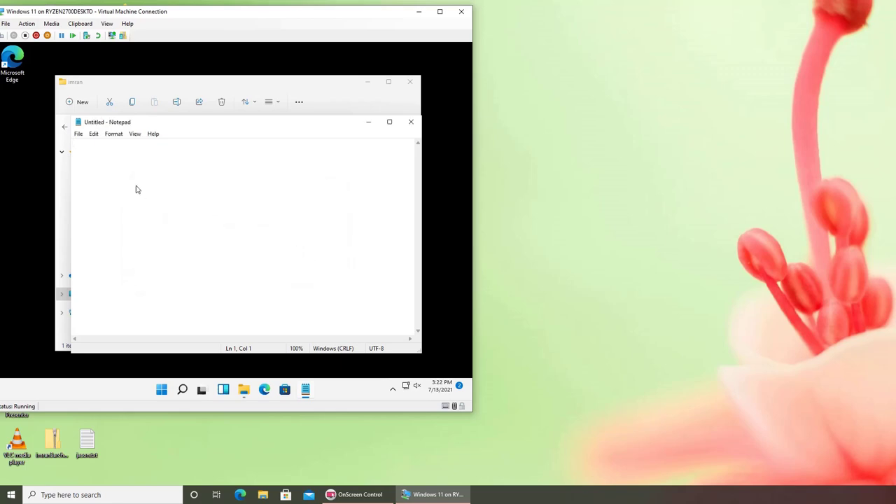
click(80, 146)
- Close the empty Notepad and File Explorer windows, then nudge the VM window down and right
click(411, 122)
click(410, 82)
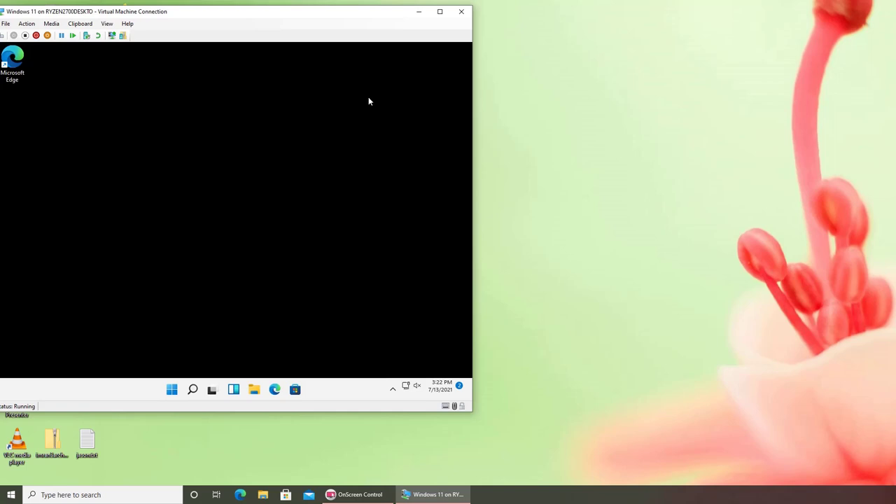
mouse_move(373, 20)
mouse_down()
mouse_move(448, 30)
mouse_move(354, 16)
mouse_move(383, 19)
mouse_up()
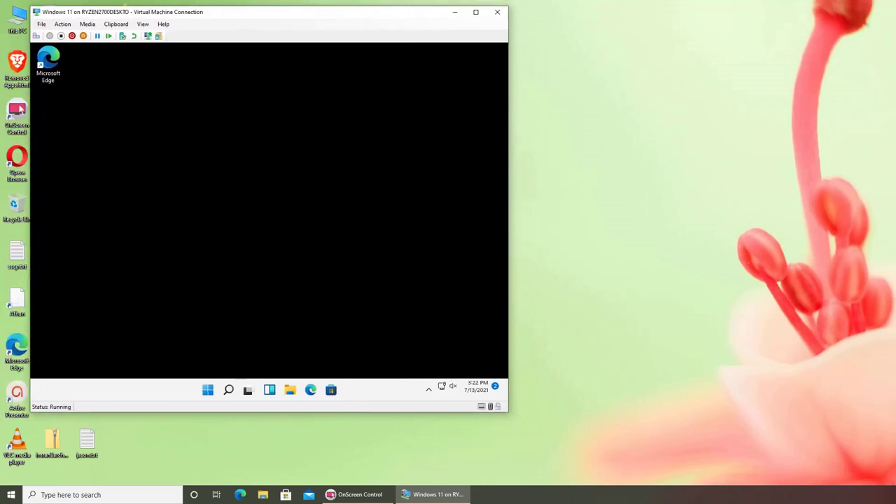